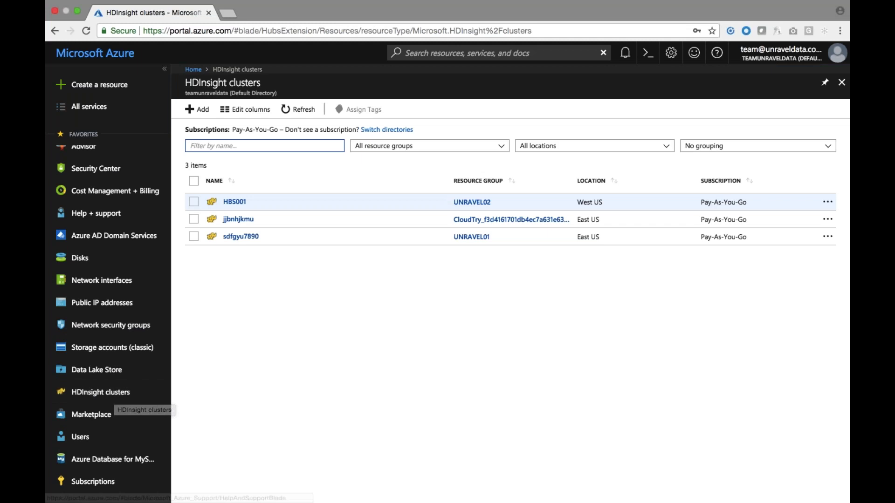
Start adding a new cluster from the HDInsight clusters list.
{"action": "left_click", "coordinate": [203, 113]}
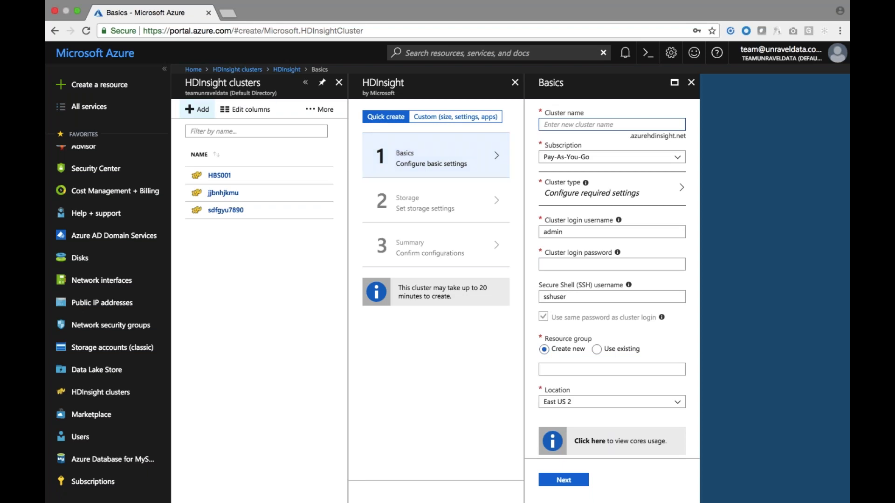
Enter UnravelDemoCluster as the cluster name, correcting the typo.
{"action": "type", "text": "UnravelDemoCluster"}
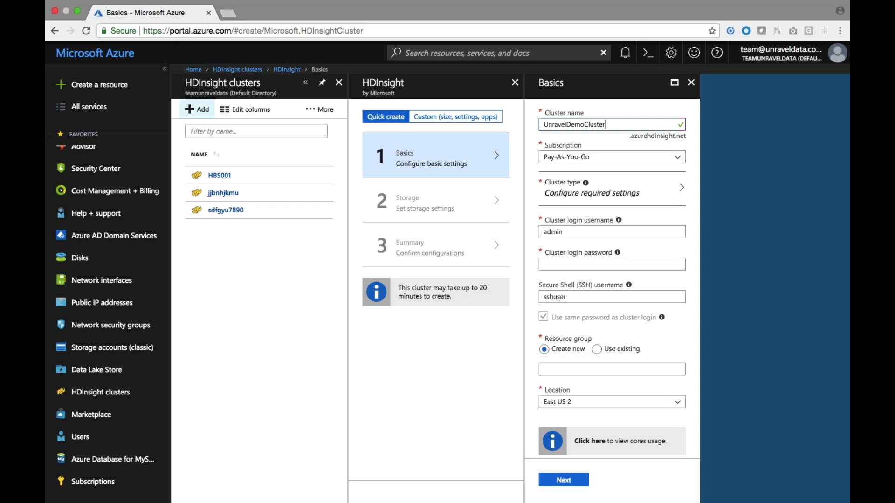
{"action": "left_click", "coordinate": [625, 193]}
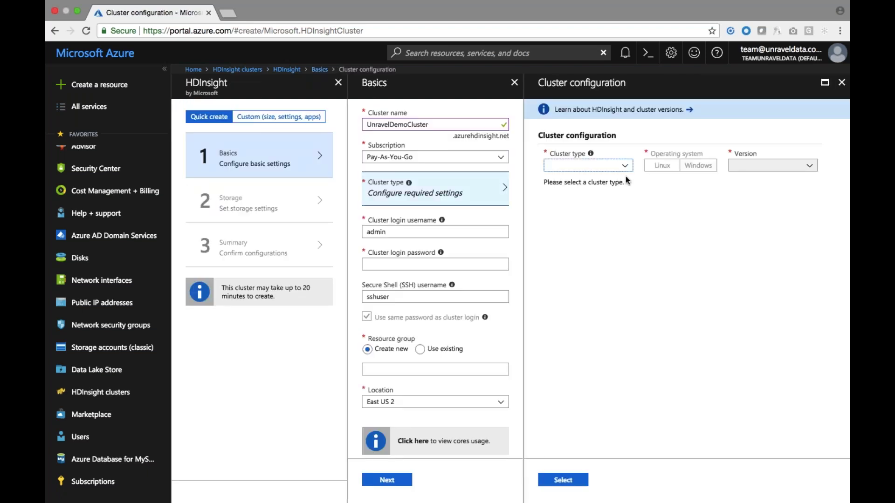
Choose Spark 2.1 on Linux (HDI 3.6) as the cluster type.
{"action": "left_click", "coordinate": [623, 165]}
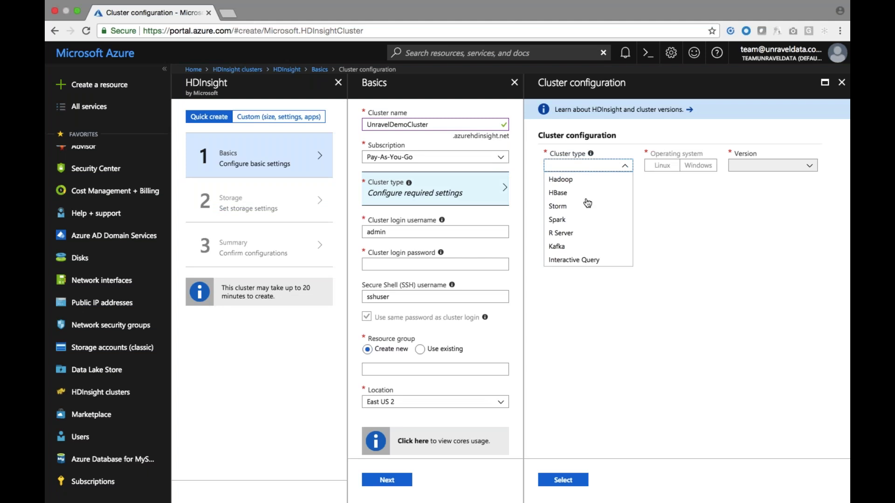
{"action": "left_click", "coordinate": [577, 219]}
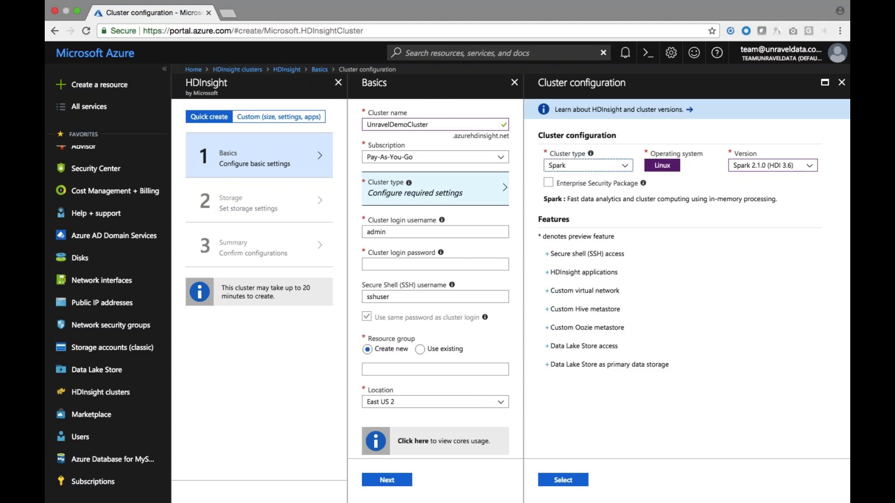
{"action": "left_click", "coordinate": [563, 482]}
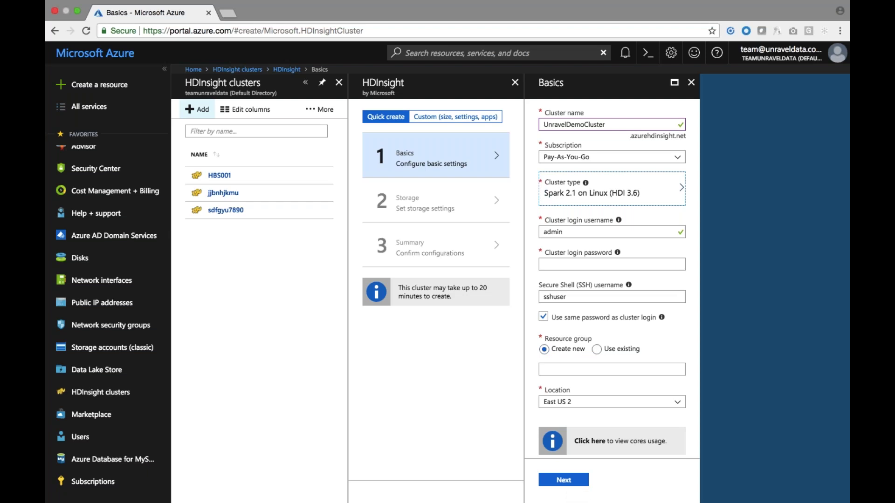
Put the cluster in existing resource group UNRAVEL01 with location East US.
{"action": "left_click", "coordinate": [578, 369]}
{"action": "left_click", "coordinate": [596, 349]}
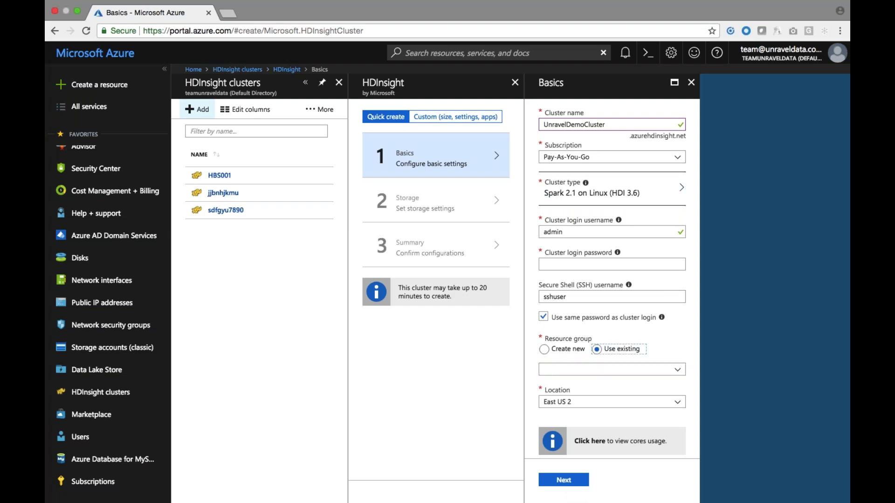
{"action": "left_click", "coordinate": [606, 370]}
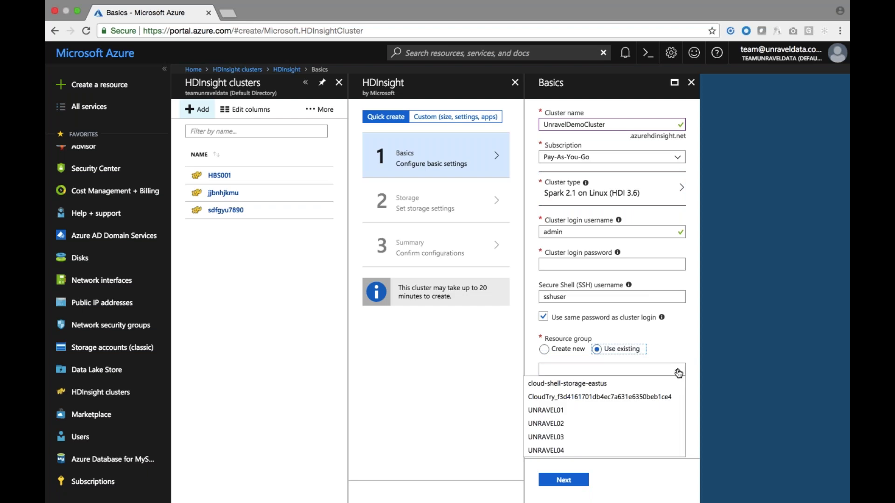
{"action": "left_click", "coordinate": [593, 410]}
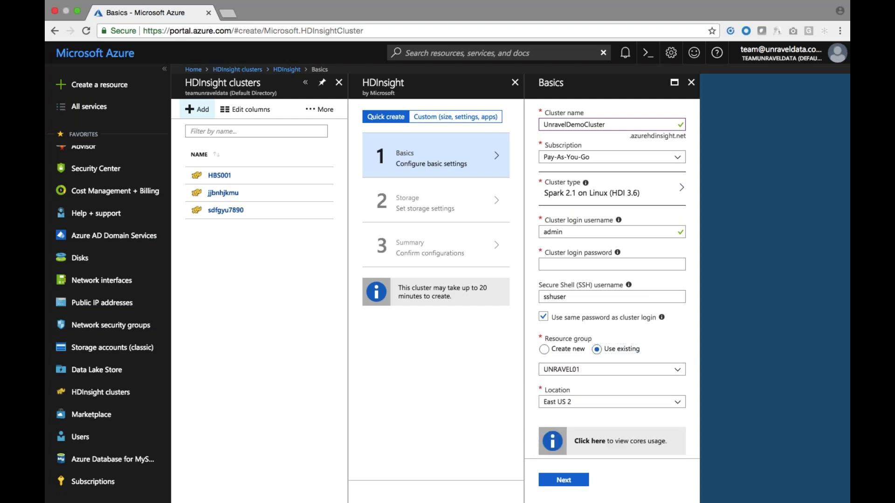
{"action": "left_click", "coordinate": [676, 402]}
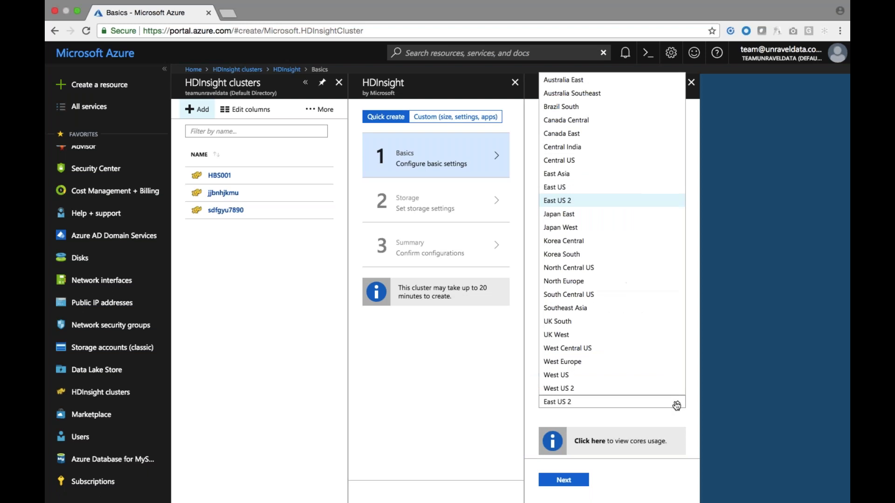
{"action": "left_click", "coordinate": [587, 187]}
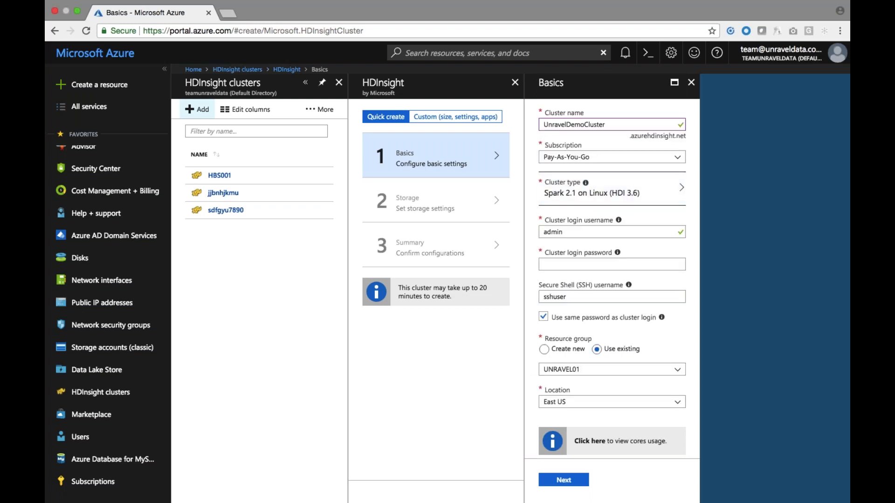
Enter the cluster login password and finish the Basics step.
{"action": "left_click", "coordinate": [550, 264]}
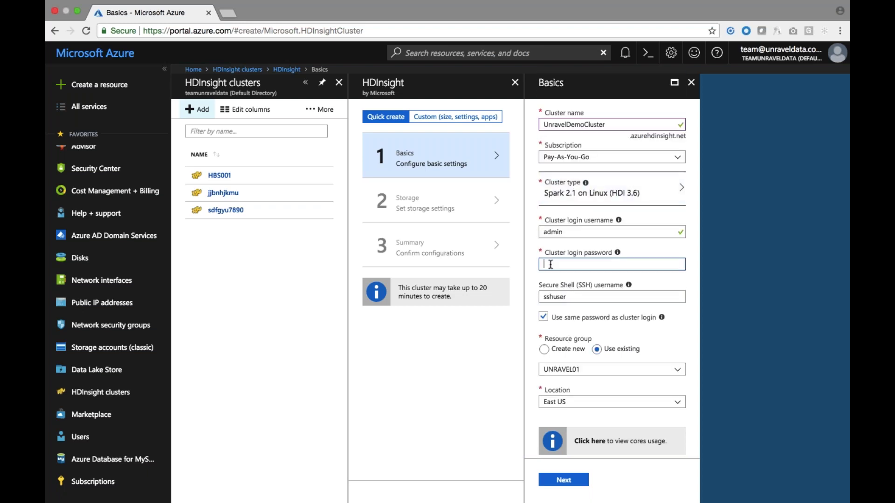
{"action": "type", "text": "•••••••••••••"}
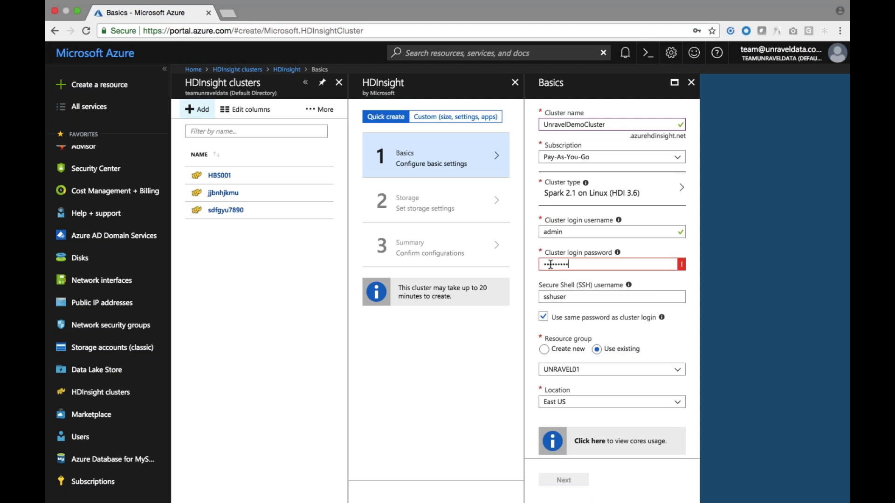
{"action": "scroll", "coordinate": [596, 301], "scroll_direction": "down", "scroll_amount": 1}
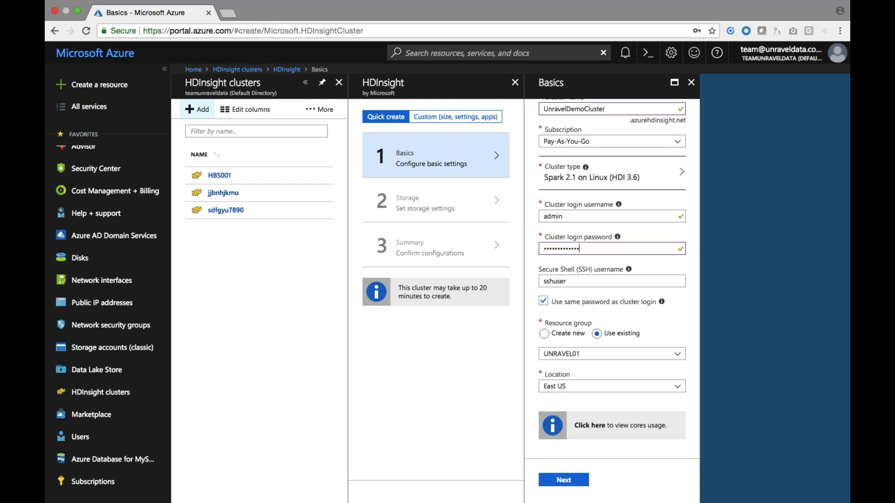
{"action": "left_click", "coordinate": [568, 483]}
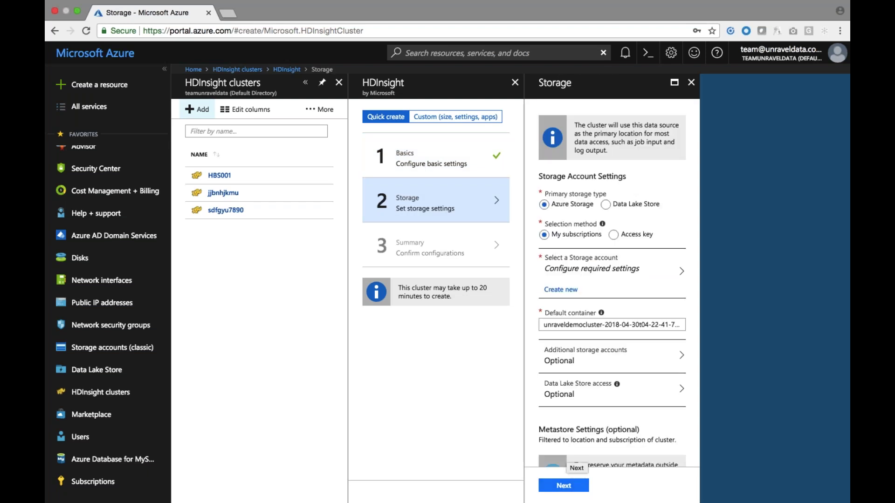
Select unravelstorage01 as the primary storage account and continue to the summary.
{"action": "scroll", "coordinate": [628, 261], "scroll_direction": "down", "scroll_amount": 1}
{"action": "left_click", "coordinate": [628, 257]}
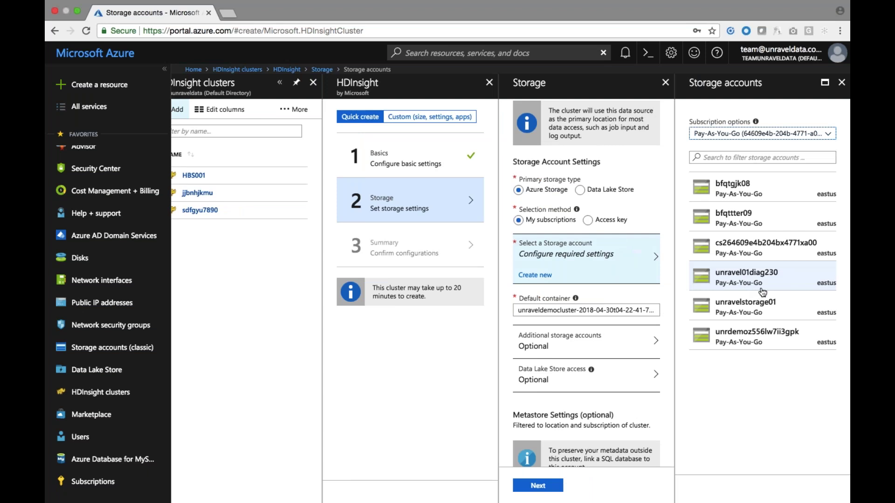
{"action": "left_click", "coordinate": [767, 305]}
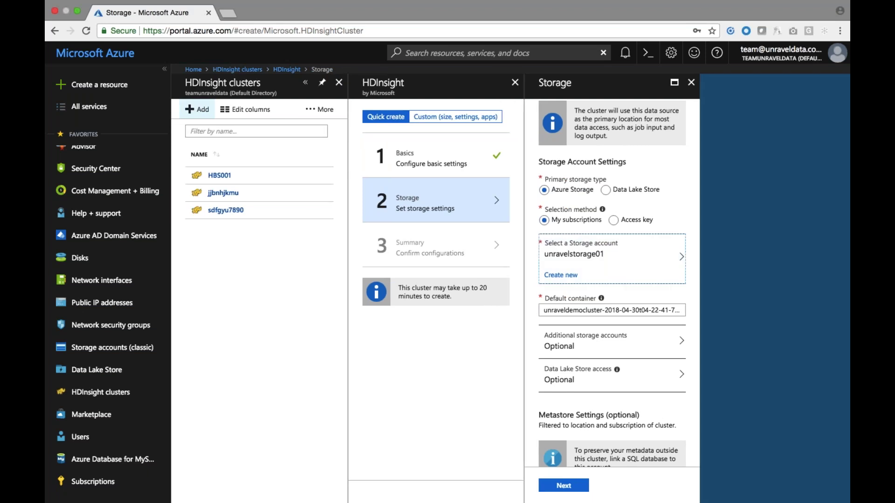
{"action": "scroll", "coordinate": [612, 280], "scroll_direction": "down", "scroll_amount": 2}
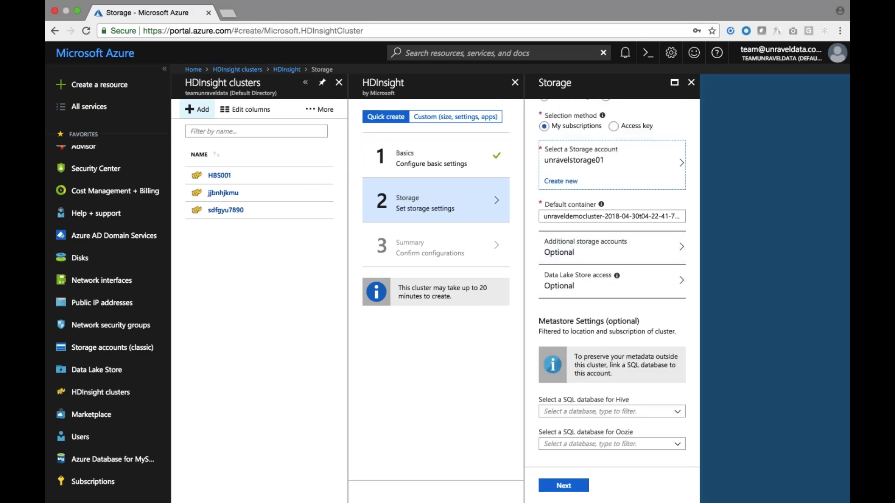
{"action": "left_click", "coordinate": [563, 485]}
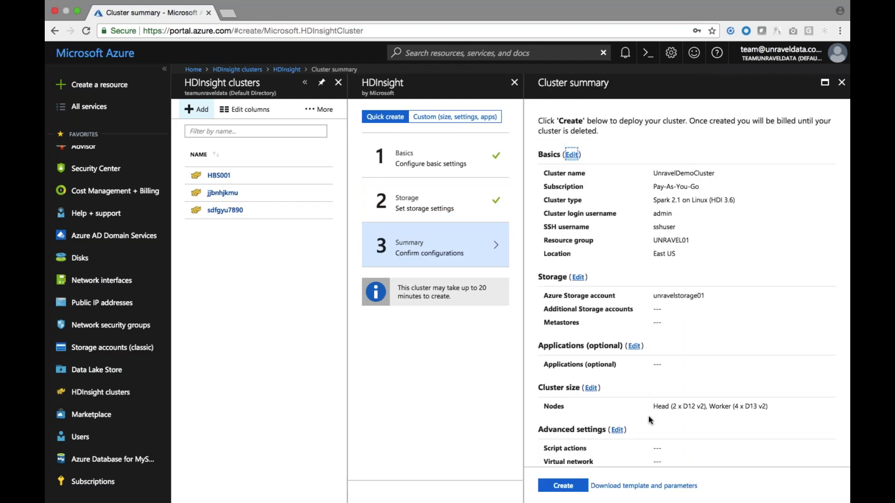
Add the Unraveldata APM (Staged) application with its legal terms accepted, then continue to cluster size.
{"action": "left_click", "coordinate": [634, 346]}
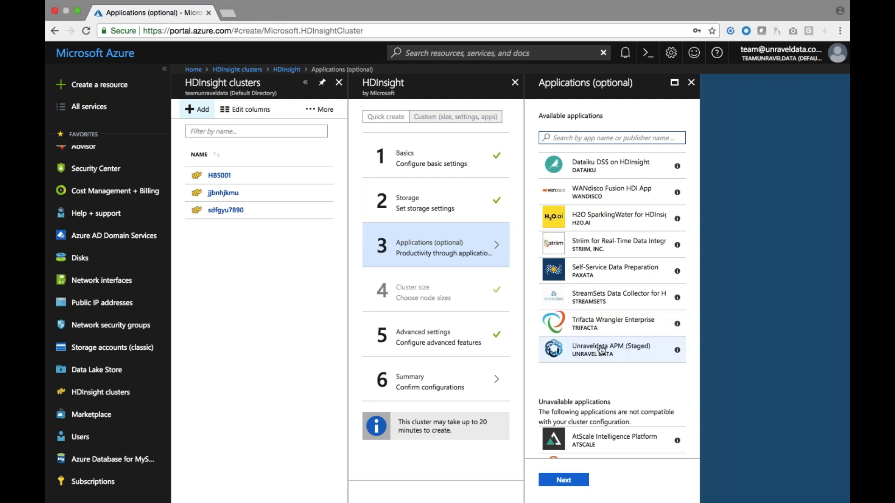
{"action": "left_click", "coordinate": [601, 350]}
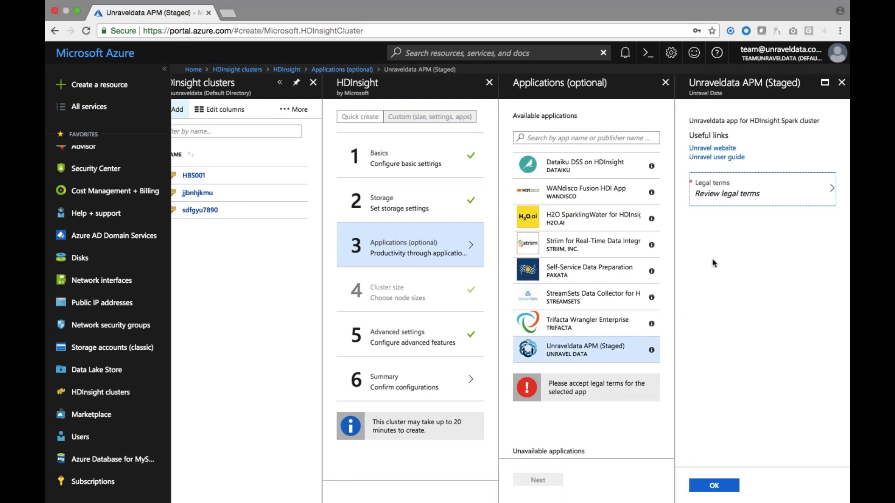
{"action": "left_click", "coordinate": [745, 190]}
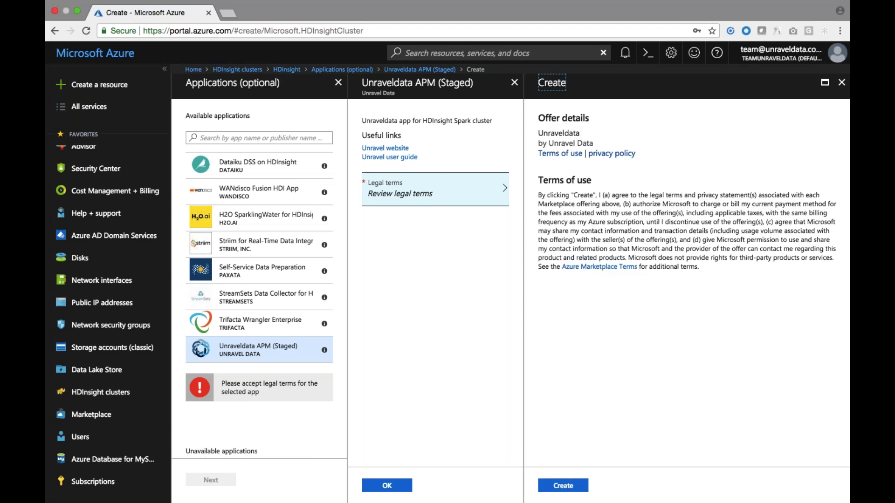
{"action": "left_click", "coordinate": [563, 485]}
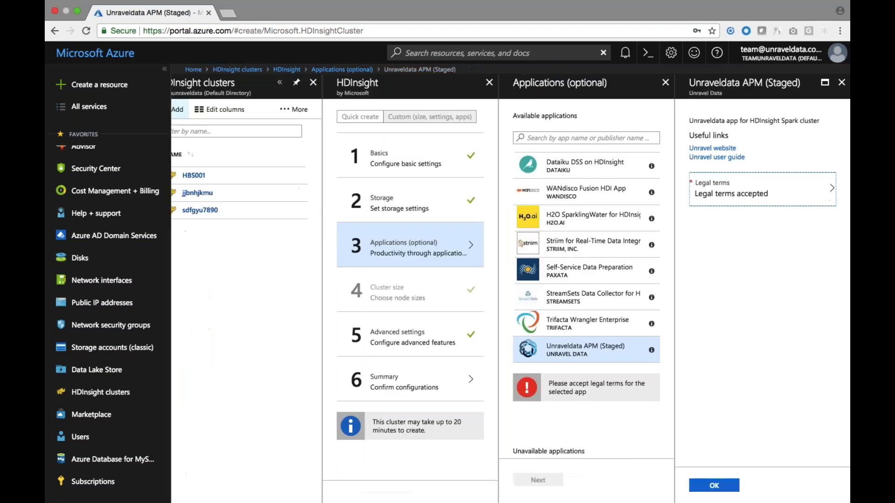
{"action": "left_click", "coordinate": [714, 485]}
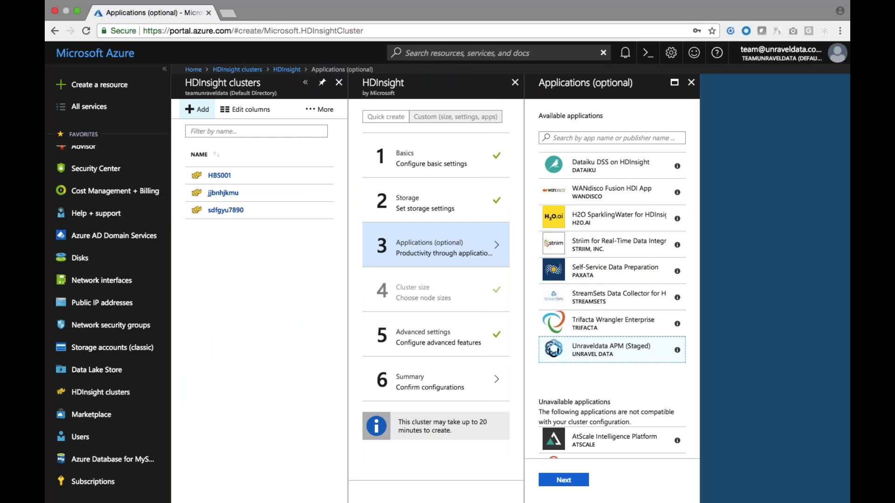
{"action": "left_click", "coordinate": [566, 480]}
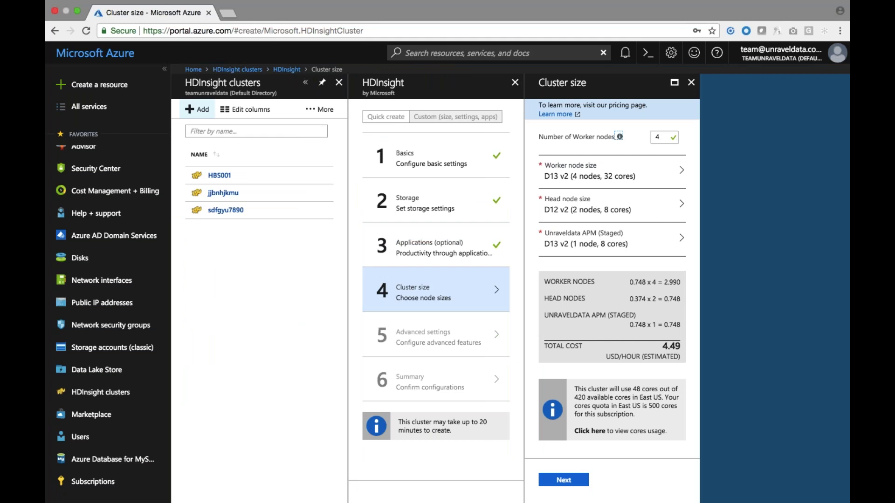
Advance past Cluster size and Advanced settings to the 4.49 USD/hour summary and submit creation.
{"action": "scroll", "coordinate": [632, 316], "scroll_direction": "down", "scroll_amount": 2}
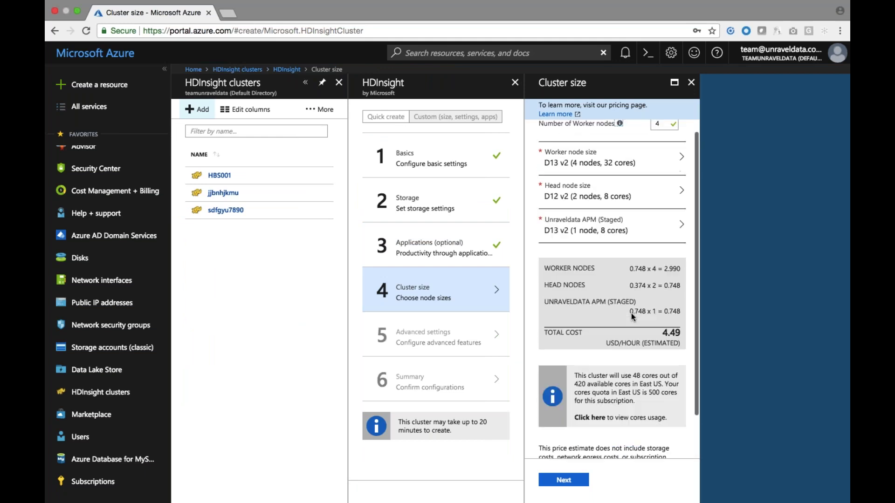
{"action": "scroll", "coordinate": [632, 317], "scroll_direction": "down", "scroll_amount": 2}
{"action": "left_click", "coordinate": [564, 480]}
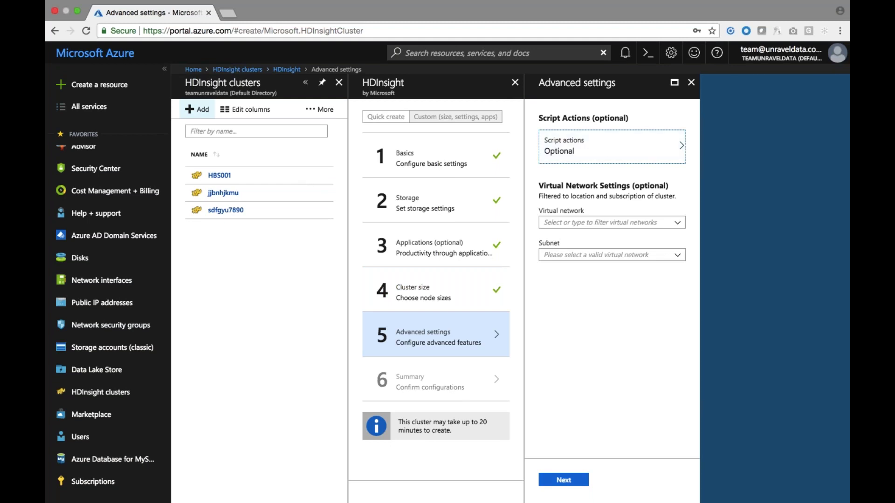
{"action": "left_click", "coordinate": [564, 482]}
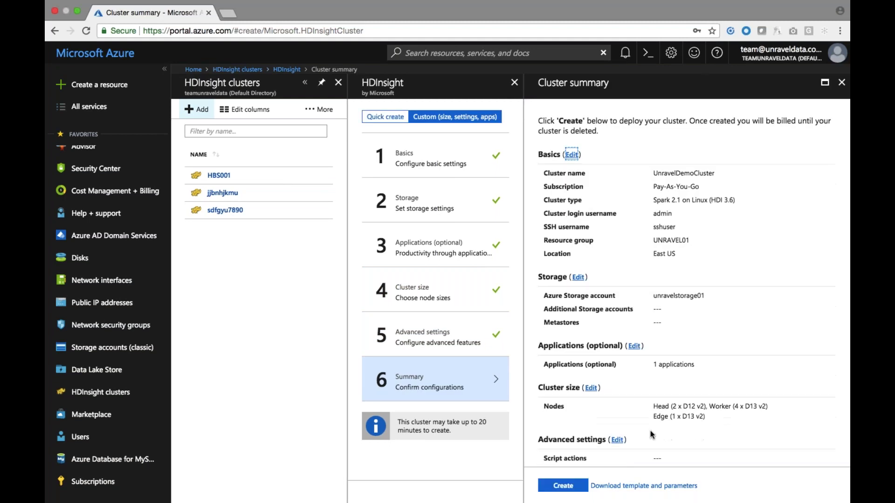
{"action": "scroll", "coordinate": [686, 295], "scroll_direction": "down", "scroll_amount": 3}
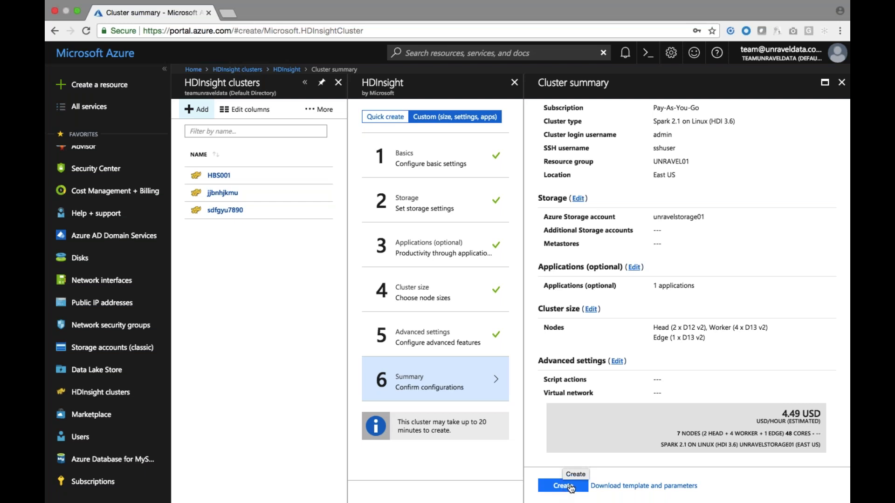
{"action": "left_click", "coordinate": [570, 486]}
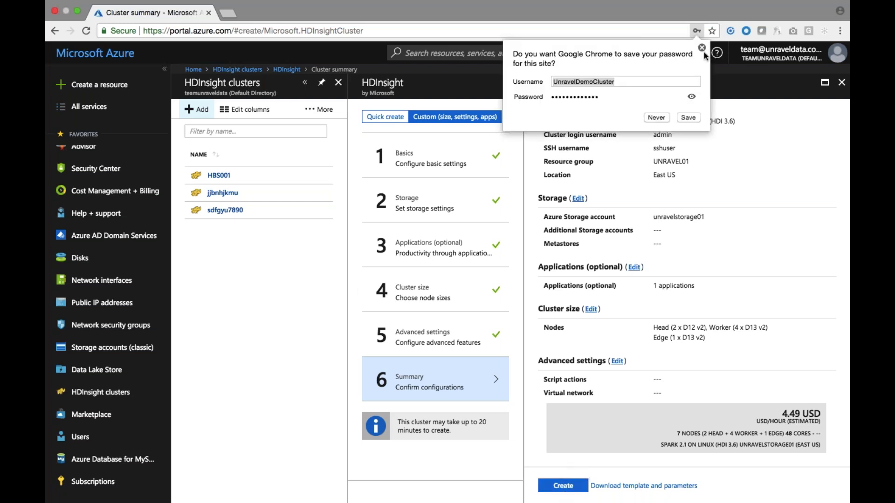
Dismiss the save-password prompt and return to the HDInsight clusters list, discarding edits.
{"action": "left_click", "coordinate": [702, 48]}
{"action": "left_click", "coordinate": [237, 69]}
{"action": "left_click", "coordinate": [557, 96]}
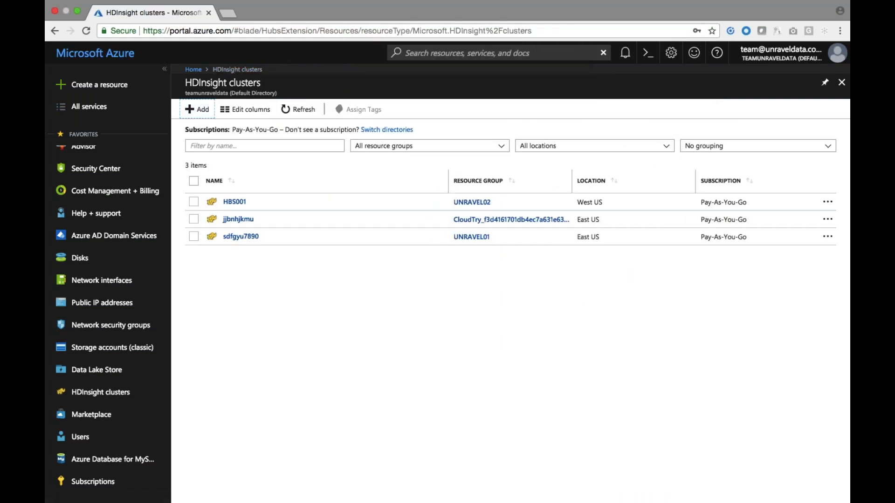
Launch the unravel-edgenode app's portal from cluster jjbnhjkmu's installed applications.
{"action": "left_click", "coordinate": [246, 224]}
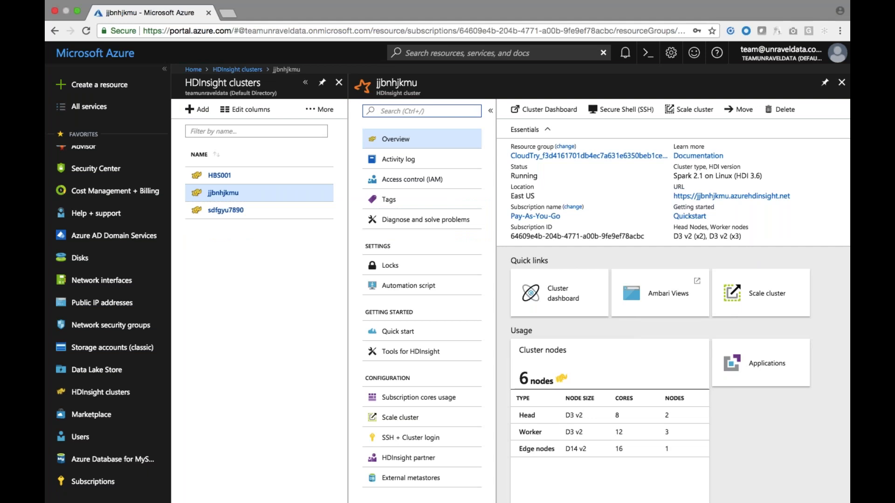
{"action": "left_click", "coordinate": [752, 367]}
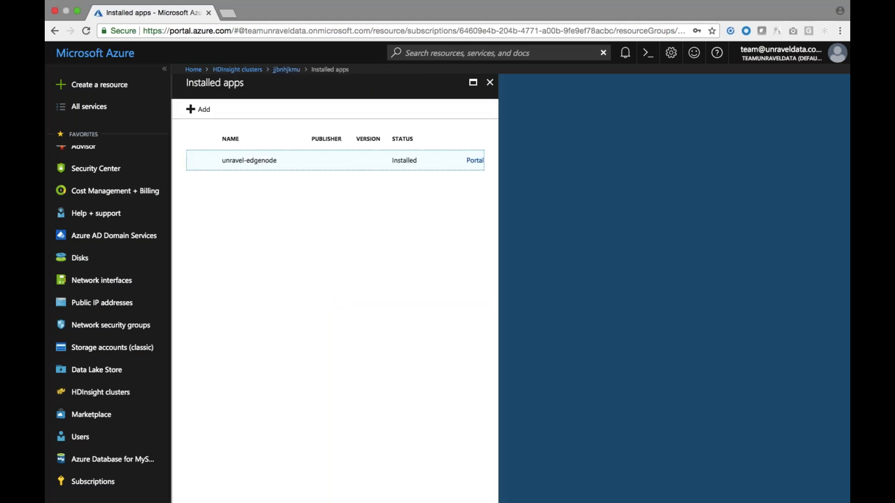
{"action": "left_click", "coordinate": [475, 161]}
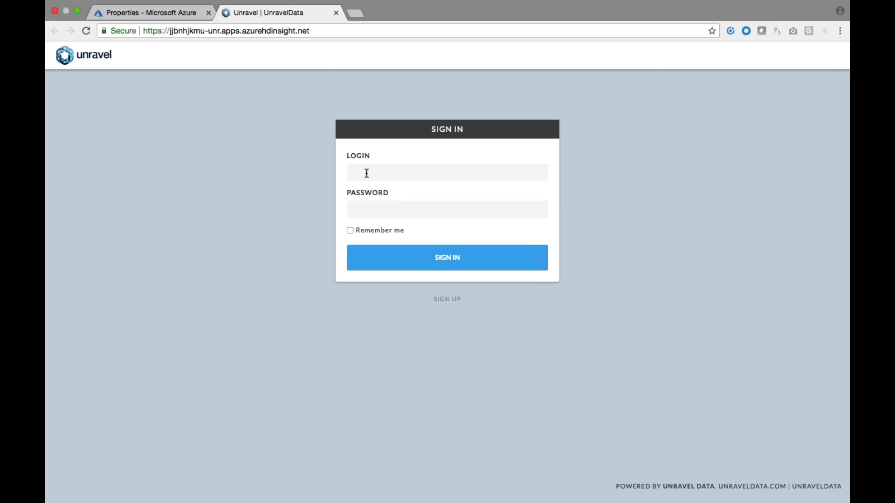
Sign in to Unravel with the admin login and password, with Remember me ticked.
{"action": "type", "text": "admin"}
{"action": "left_click", "coordinate": [368, 191]}
{"action": "left_click", "coordinate": [359, 210]}
{"action": "type", "text": "•••••••••••"}
{"action": "left_click", "coordinate": [349, 230]}
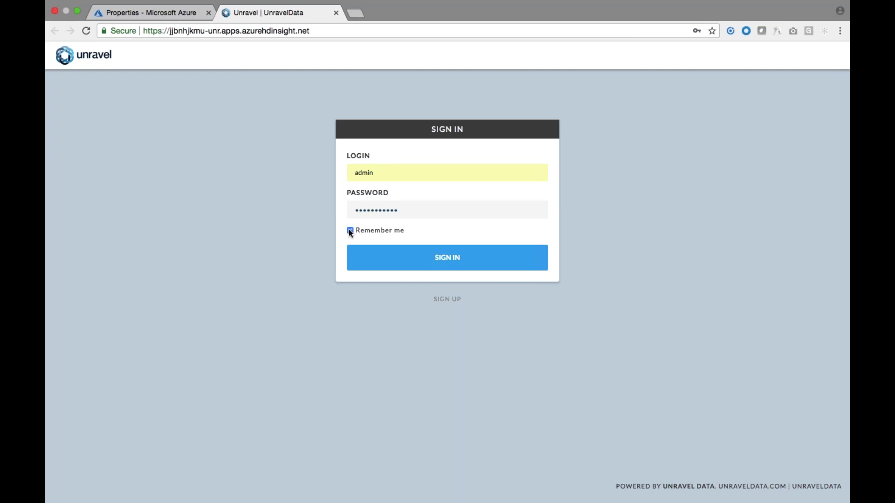
{"action": "left_click", "coordinate": [387, 258]}
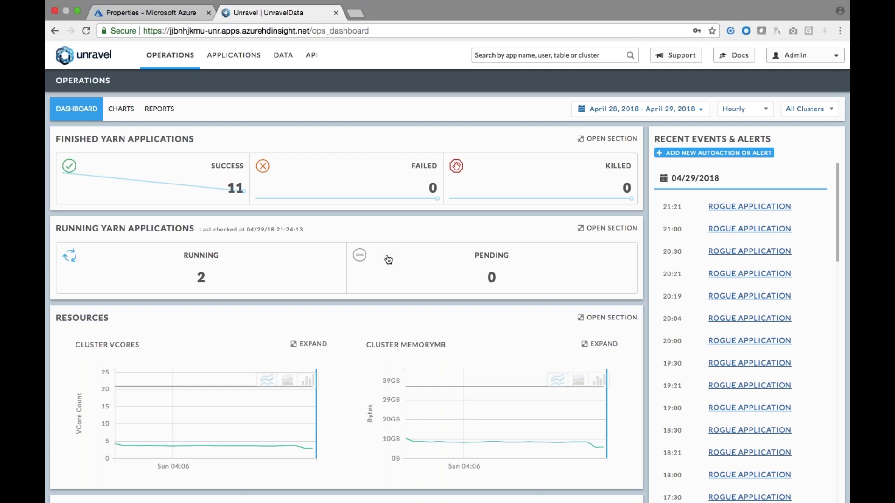
Open the Unravel 4.2 User Guide's Getting Started page from Docs.
{"action": "left_click", "coordinate": [733, 58]}
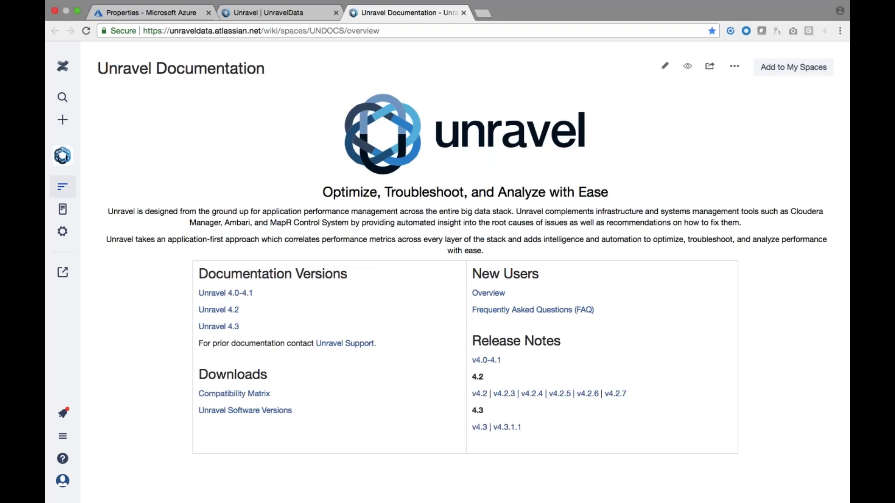
{"action": "left_click", "coordinate": [234, 315]}
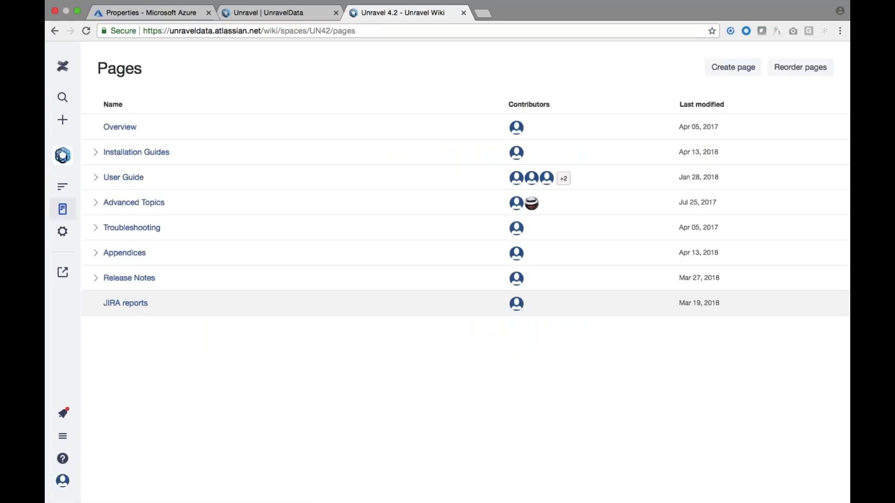
{"action": "left_click", "coordinate": [136, 176]}
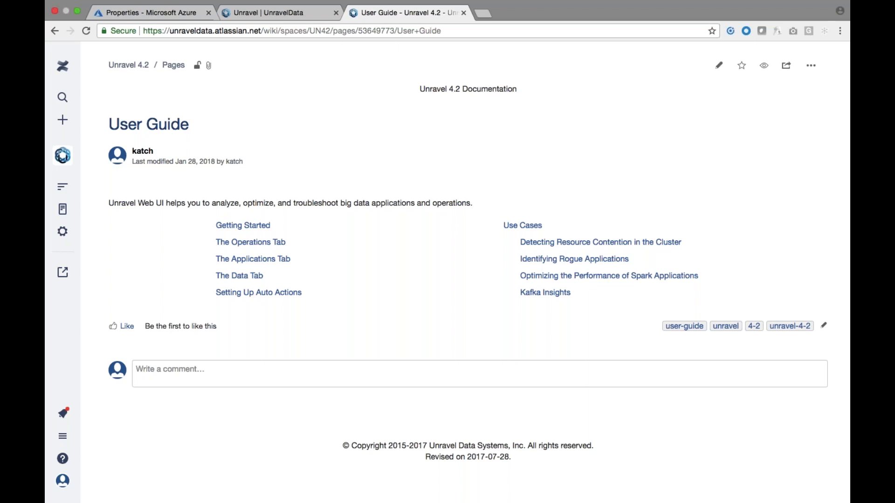
{"action": "left_click", "coordinate": [260, 228]}
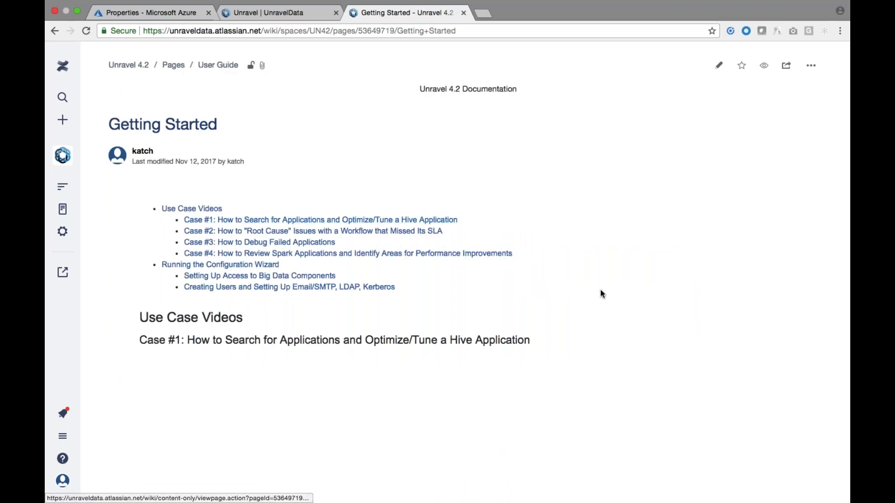
Scroll through the use-case videos, then switch back to the Unravel dashboard.
{"action": "scroll", "coordinate": [601, 294], "scroll_direction": "down", "scroll_amount": 4}
{"action": "scroll", "coordinate": [602, 296], "scroll_direction": "down", "scroll_amount": 7}
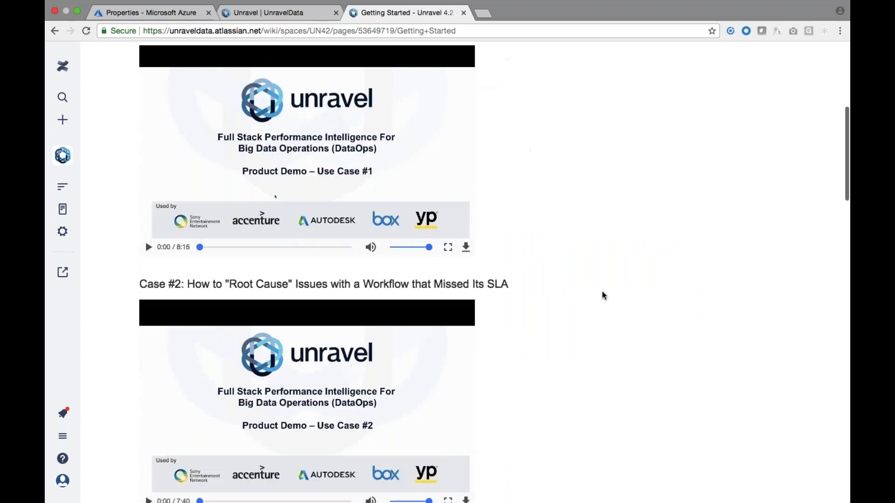
{"action": "scroll", "coordinate": [602, 295], "scroll_direction": "down", "scroll_amount": 9}
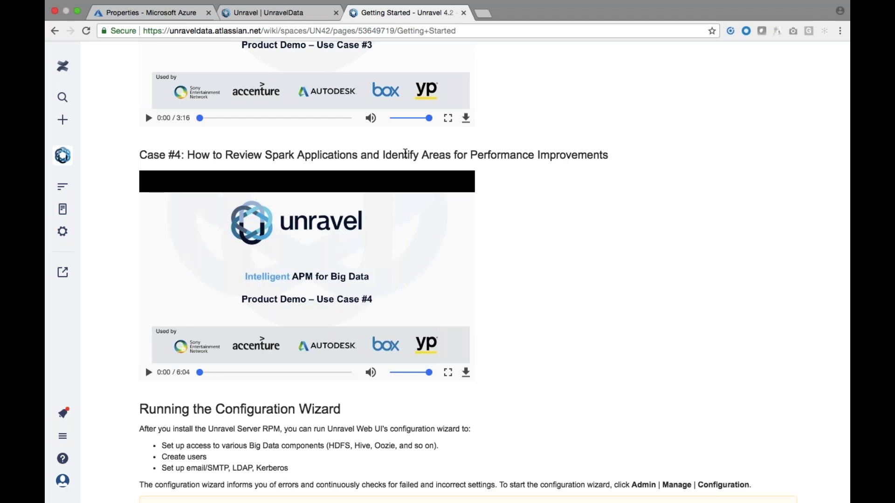
{"action": "left_click", "coordinate": [311, 16]}
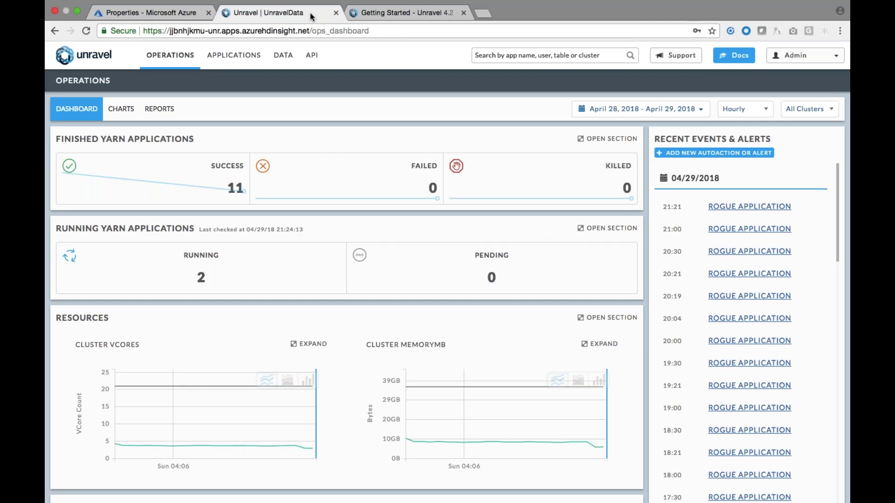
{"action": "left_click", "coordinate": [248, 56]}
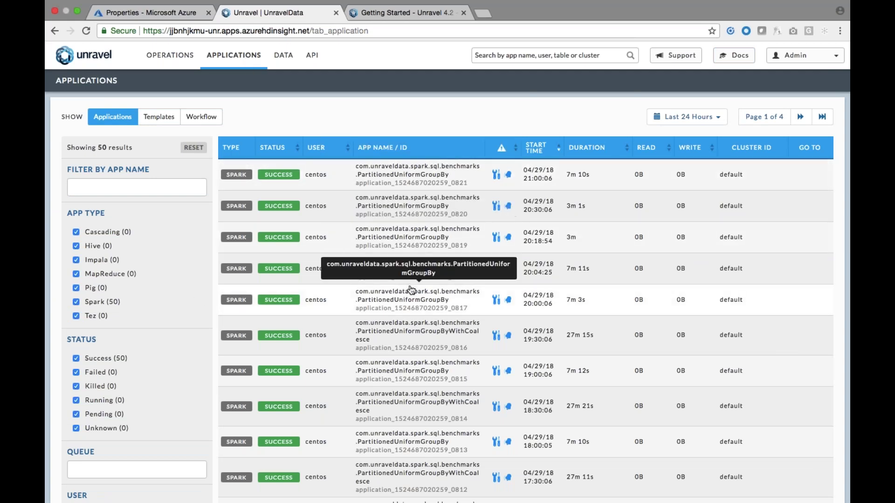
{"action": "left_click", "coordinate": [423, 278]}
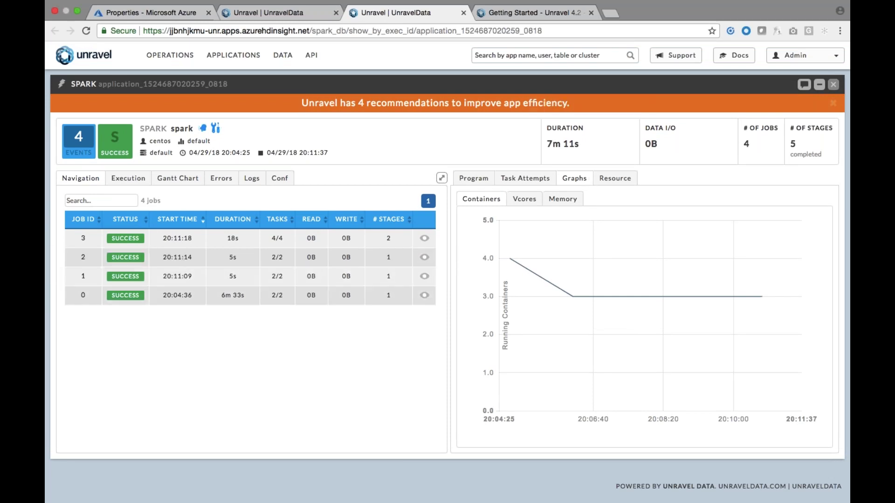
Explore the app's job timeline, program source and RDD graph, jumping to MapPartitionsRDD's source line.
{"action": "left_click", "coordinate": [177, 179]}
{"action": "mouse_move", "coordinate": [204, 228]}
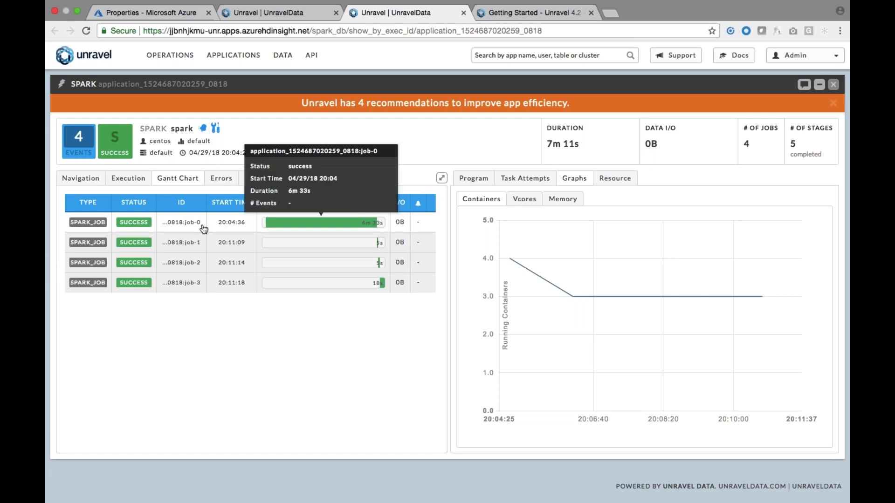
{"action": "left_click", "coordinate": [477, 179]}
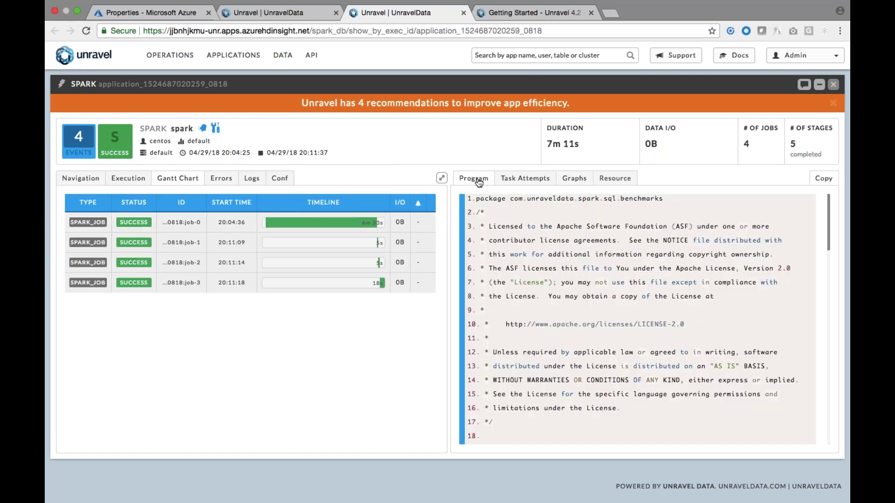
{"action": "left_click", "coordinate": [128, 178]}
{"action": "mouse_move", "coordinate": [127, 310]}
{"action": "scroll", "coordinate": [126, 310], "scroll_direction": "down", "scroll_amount": 1}
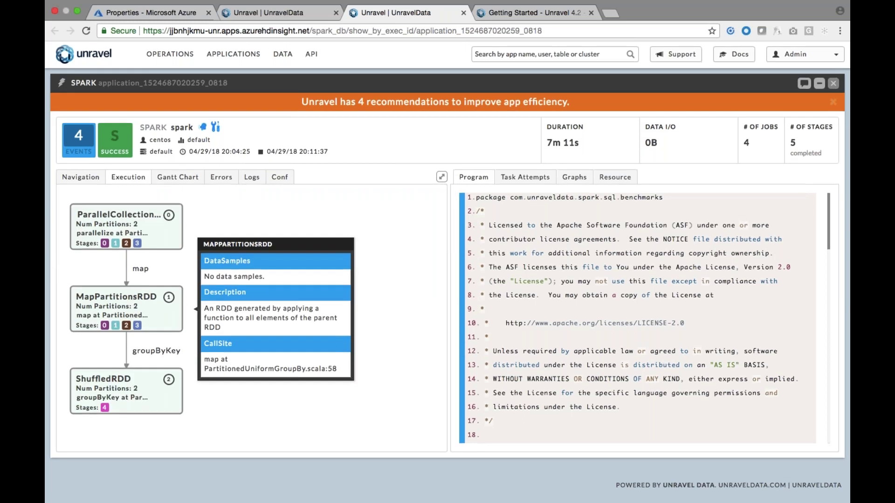
{"action": "left_click", "coordinate": [119, 302]}
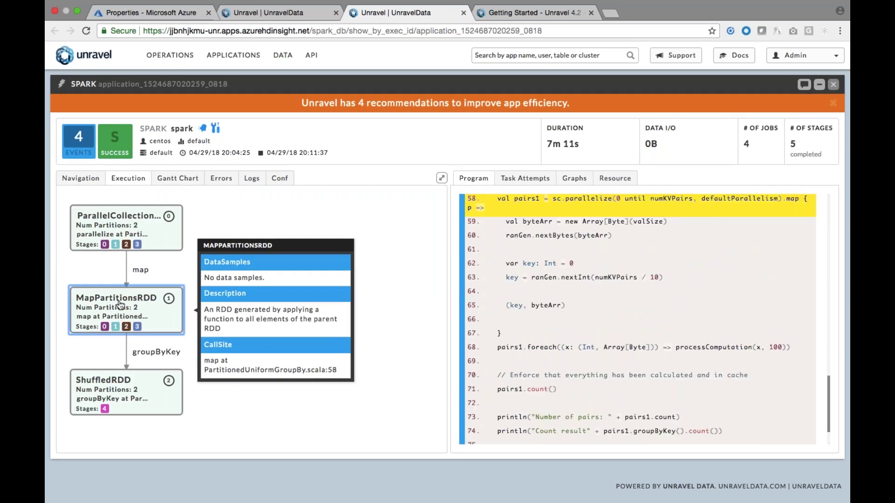
Check errors and executor-2 task logs, then filter the app's configuration to memory settings.
{"action": "left_click", "coordinate": [229, 181]}
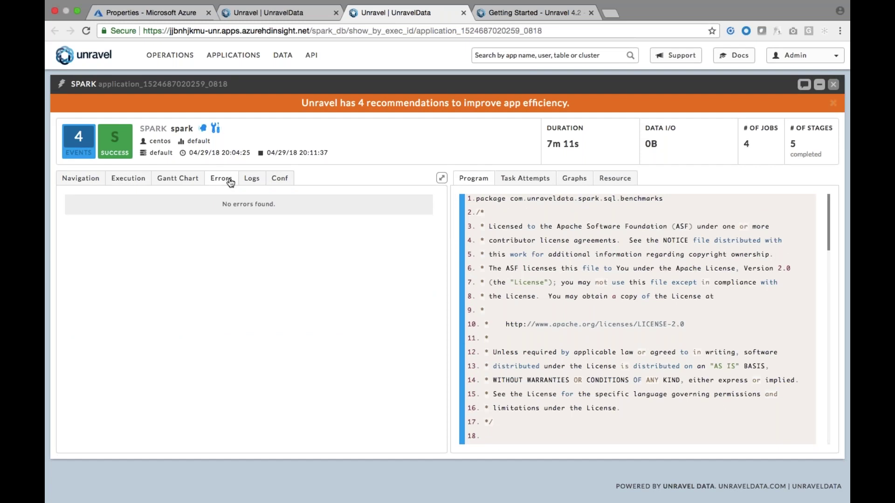
{"action": "left_click", "coordinate": [252, 181]}
{"action": "left_click", "coordinate": [86, 200]}
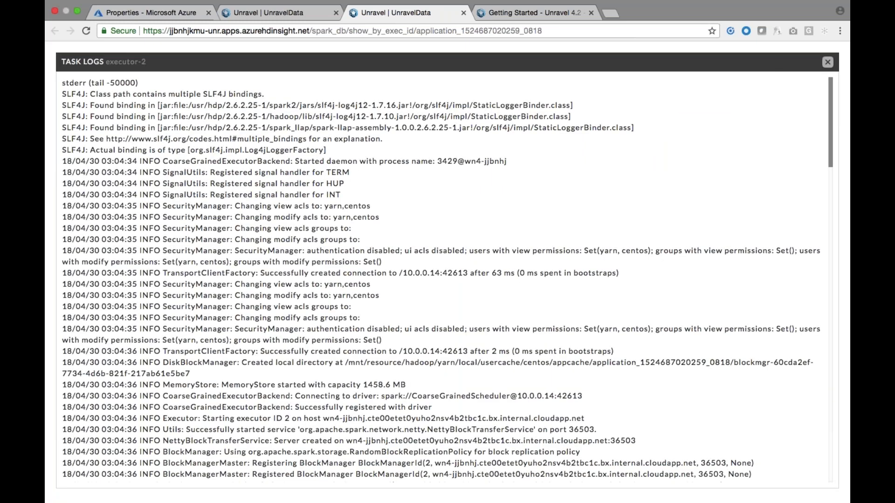
{"action": "left_click", "coordinate": [827, 62]}
{"action": "left_click", "coordinate": [279, 178]}
{"action": "left_click", "coordinate": [101, 201]}
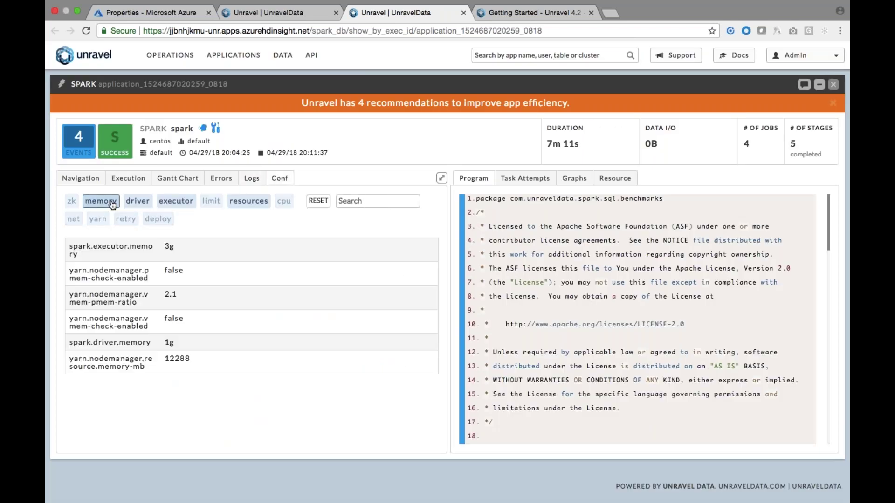
Plot the vmRss memory metric for the driver and executors, with the 4-job list alongside.
{"action": "left_click", "coordinate": [574, 178]}
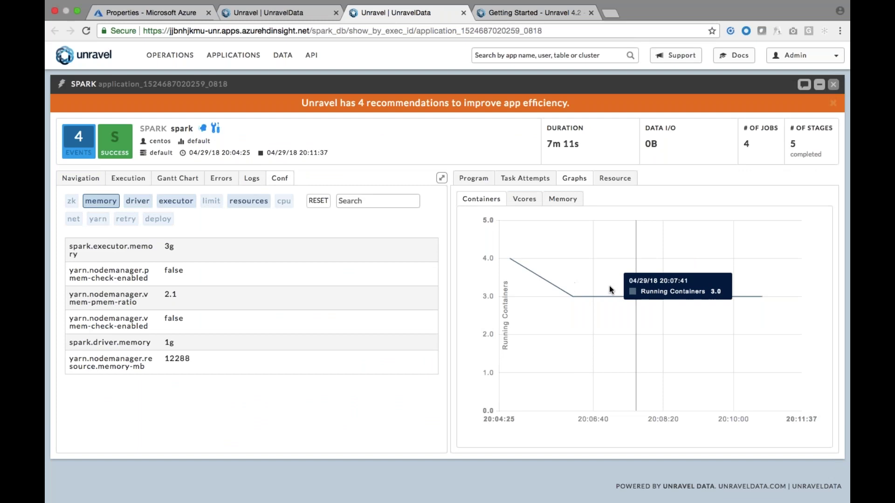
{"action": "left_click", "coordinate": [614, 178]}
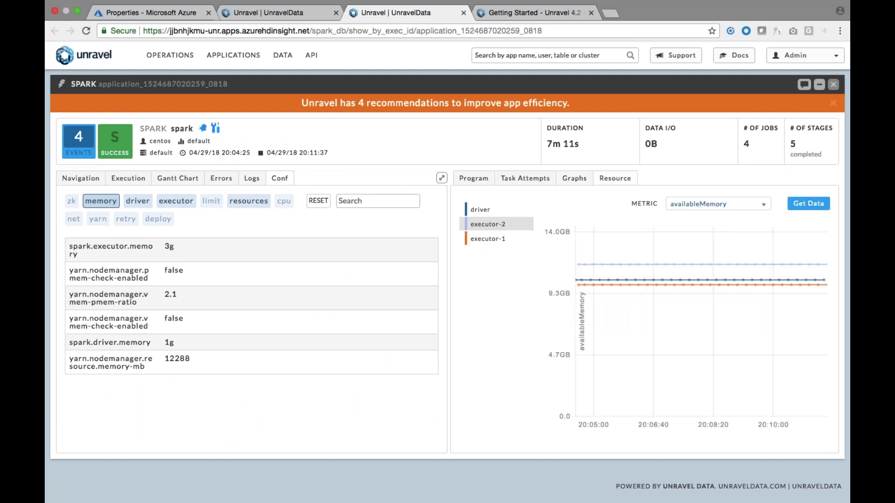
{"action": "left_click", "coordinate": [703, 205]}
{"action": "left_click", "coordinate": [687, 252]}
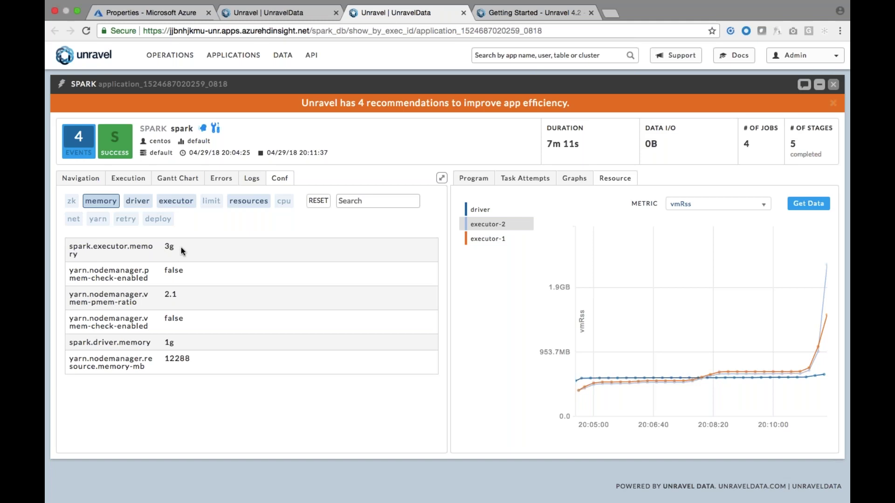
{"action": "mouse_move", "coordinate": [728, 379]}
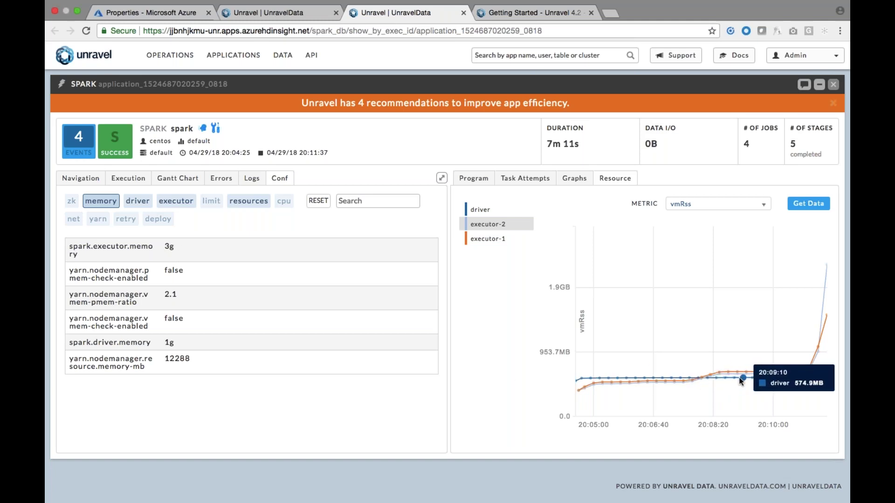
{"action": "left_click", "coordinate": [81, 179]}
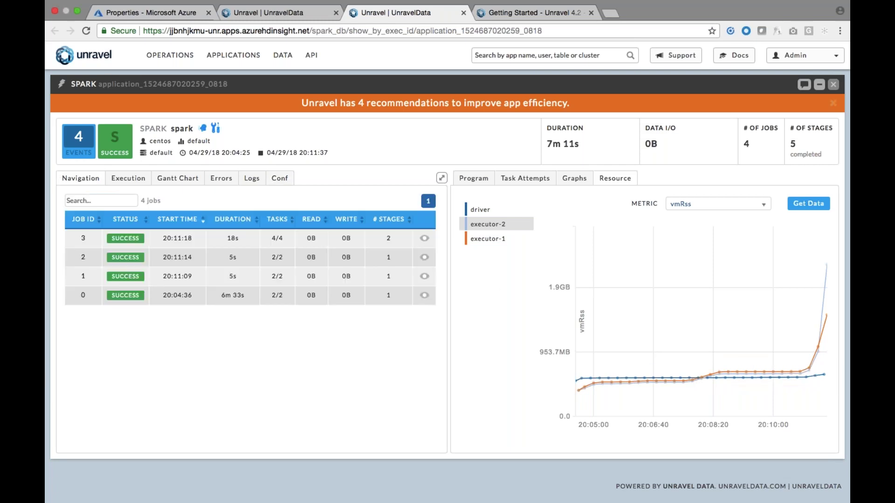
Open job 0's stage 0 details and view recommendations like spark.executor.instances 5.
{"action": "left_click", "coordinate": [76, 295]}
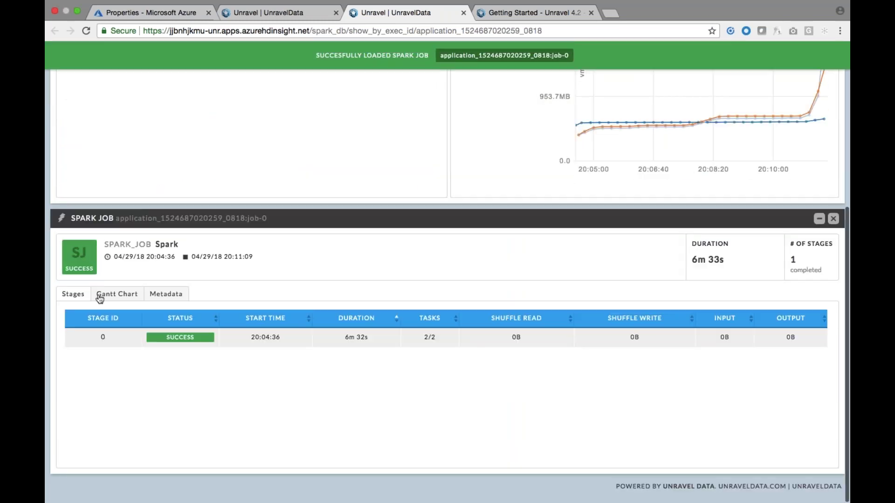
{"action": "left_click", "coordinate": [101, 338]}
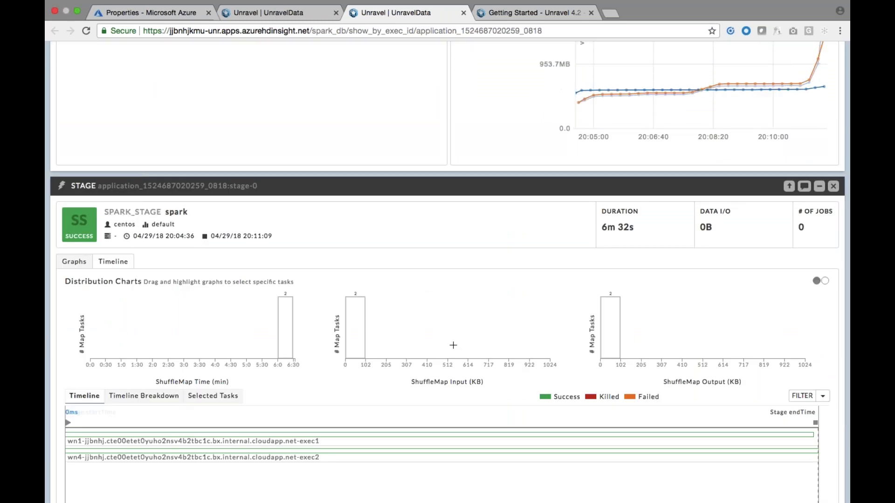
{"action": "mouse_move", "coordinate": [377, 440]}
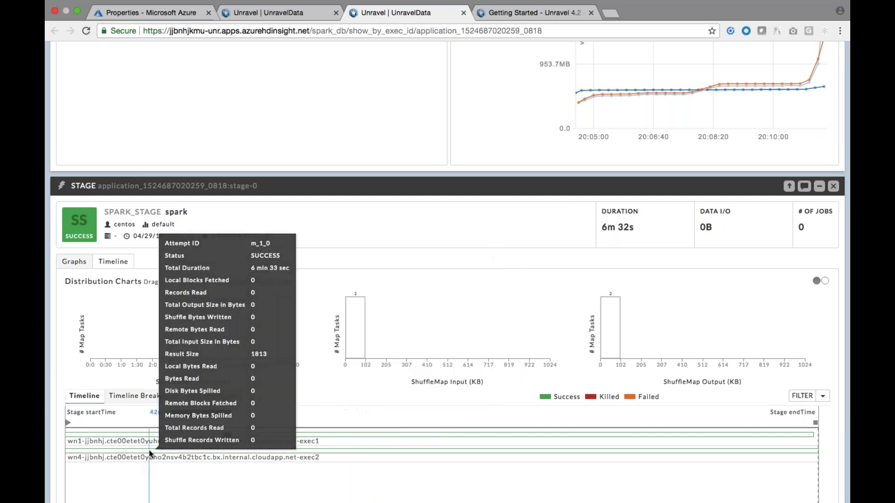
{"action": "scroll", "coordinate": [240, 354], "scroll_direction": "up", "scroll_amount": 6}
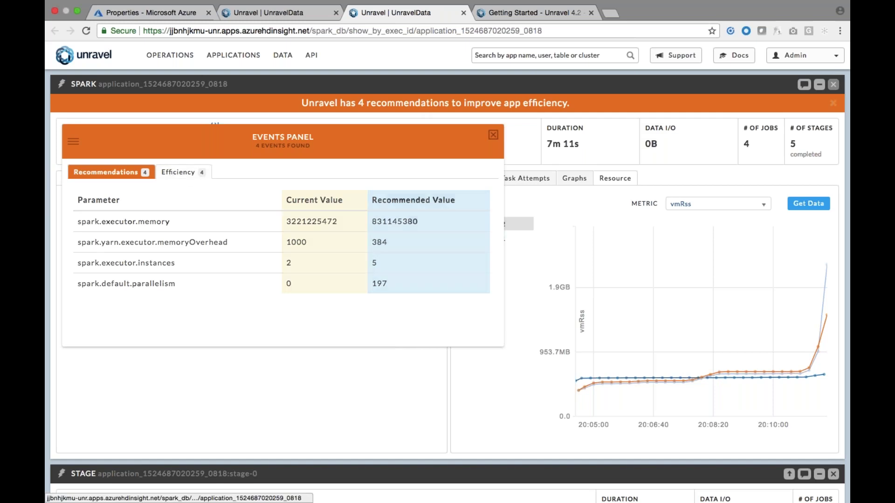
Read through the detailed efficiency recommendations, then close the Events panel.
{"action": "left_click", "coordinate": [363, 226]}
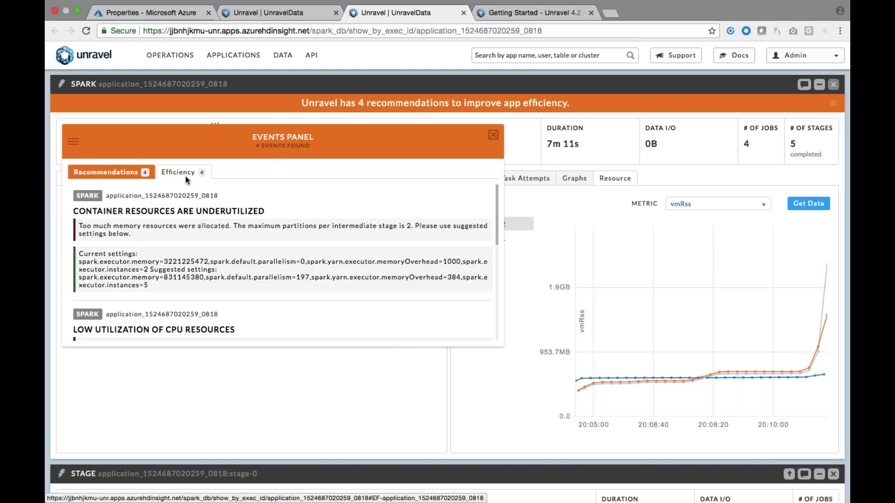
{"action": "scroll", "coordinate": [283, 264], "scroll_direction": "down", "scroll_amount": 5}
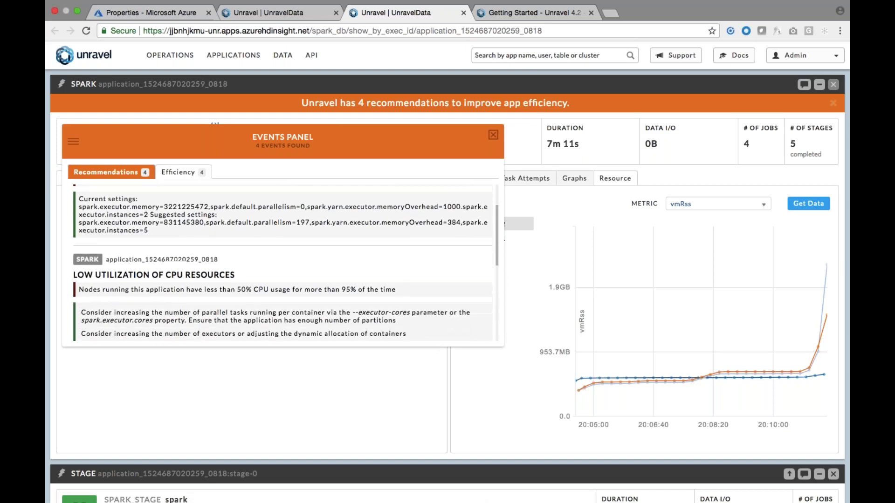
{"action": "scroll", "coordinate": [282, 263], "scroll_direction": "down", "scroll_amount": 6}
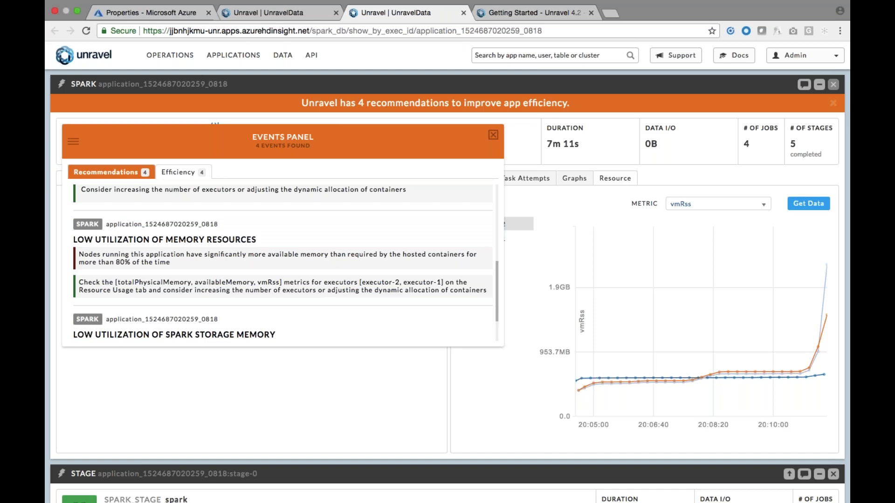
{"action": "scroll", "coordinate": [283, 263], "scroll_direction": "down", "scroll_amount": 2}
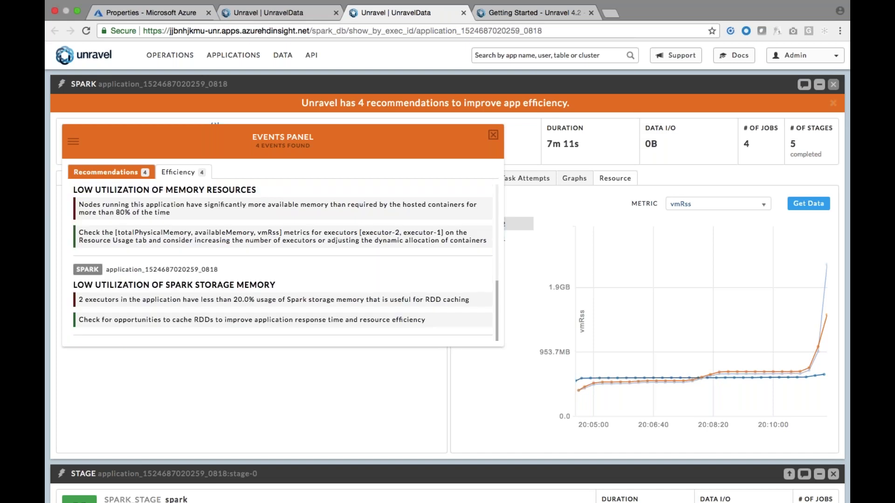
{"action": "scroll", "coordinate": [496, 140], "scroll_direction": "down", "scroll_amount": 3}
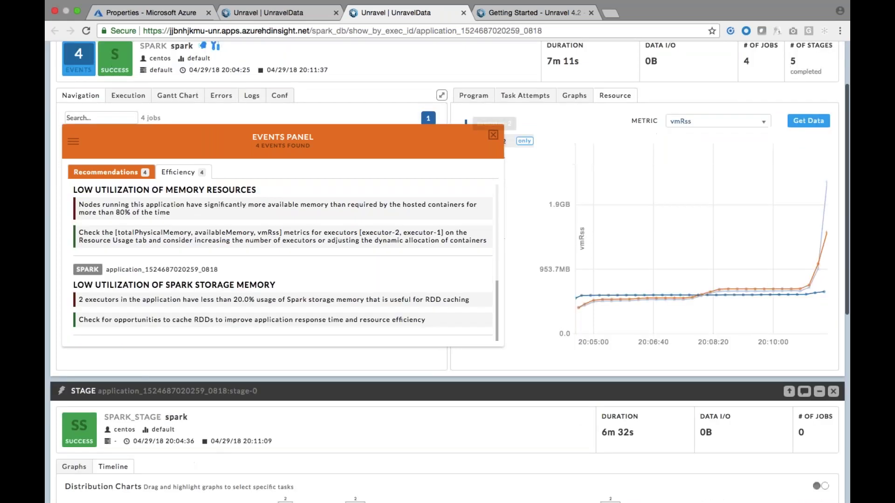
{"action": "left_click", "coordinate": [494, 135]}
{"action": "scroll", "coordinate": [495, 138], "scroll_direction": "up", "scroll_amount": 3}
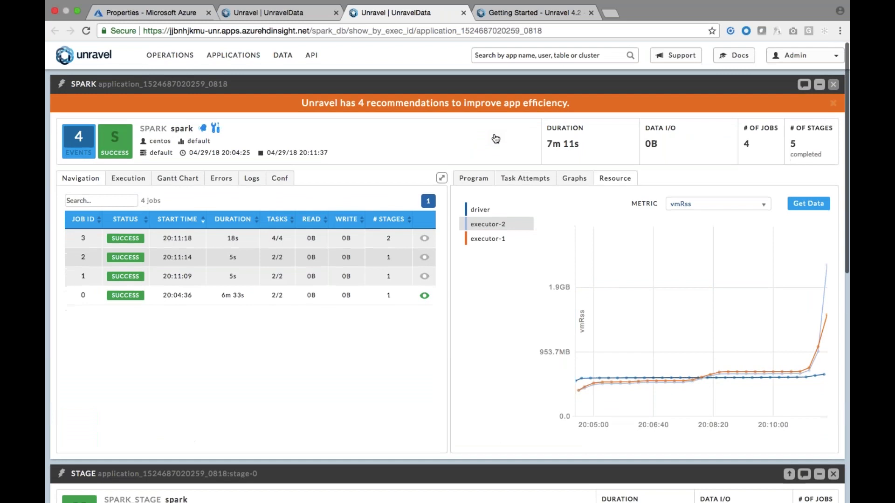
In the Unravel wiki, browse The Applications Tab documentation from the User Guide, then go back.
{"action": "left_click", "coordinate": [531, 12]}
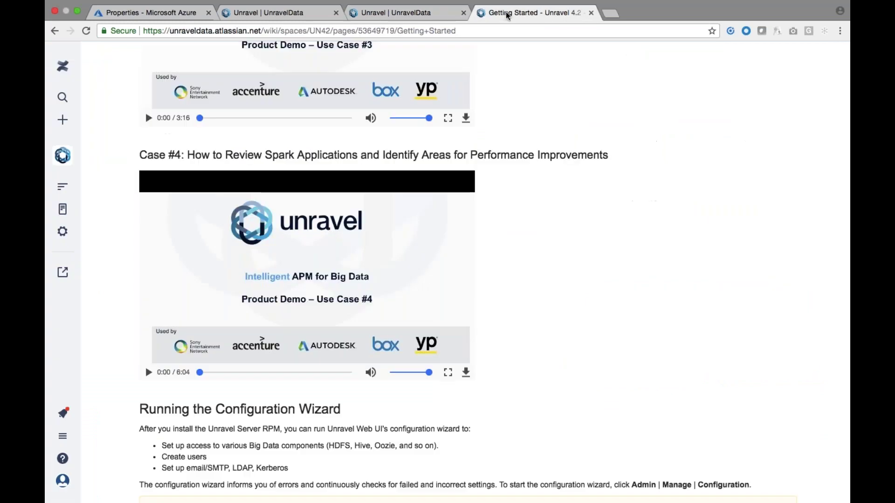
{"action": "scroll", "coordinate": [545, 111], "scroll_direction": "up", "scroll_amount": 2}
{"action": "scroll", "coordinate": [544, 110], "scroll_direction": "up", "scroll_amount": 10}
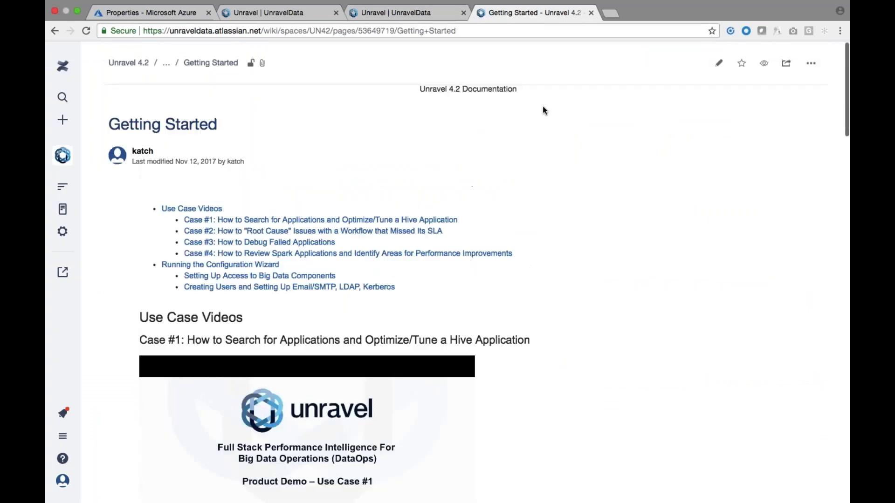
{"action": "left_click", "coordinate": [218, 65]}
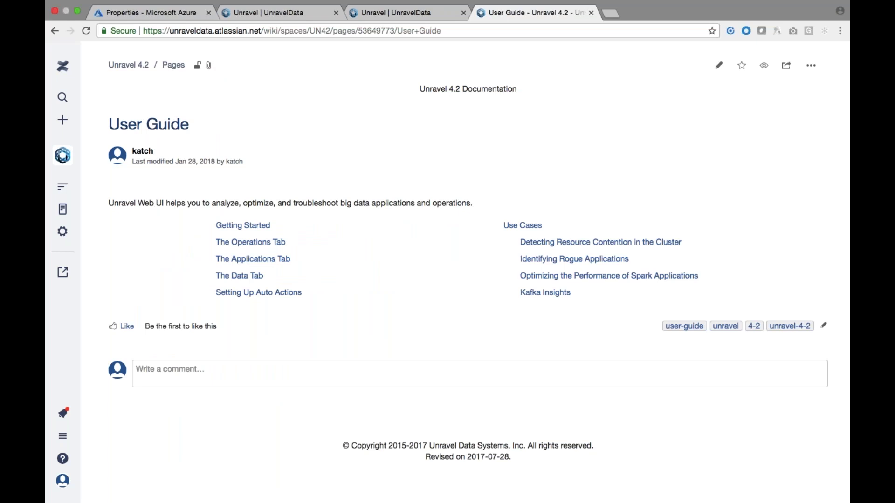
{"action": "left_click", "coordinate": [250, 259]}
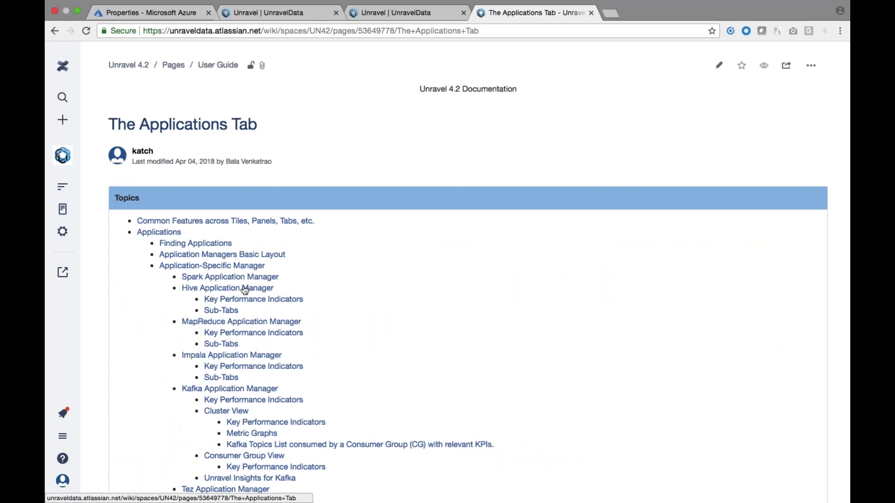
{"action": "scroll", "coordinate": [174, 378], "scroll_direction": "down", "scroll_amount": 5}
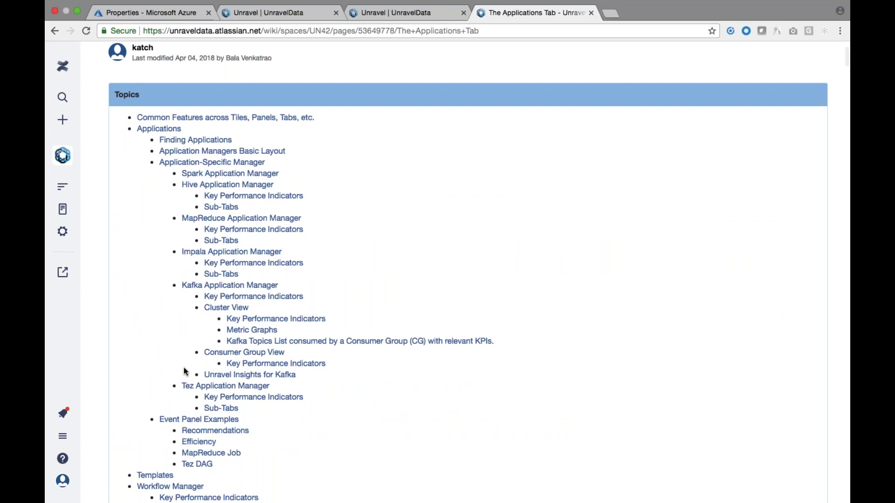
{"action": "scroll", "coordinate": [185, 370], "scroll_direction": "up", "scroll_amount": 5}
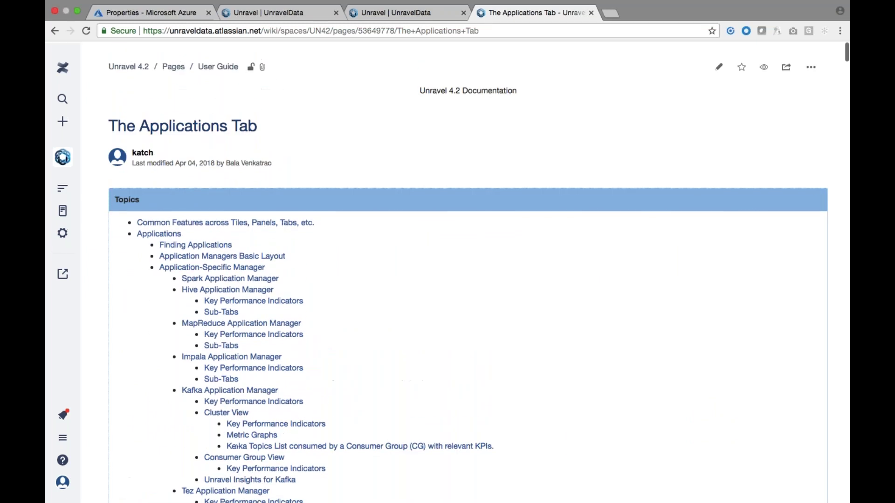
{"action": "left_click", "coordinate": [54, 31]}
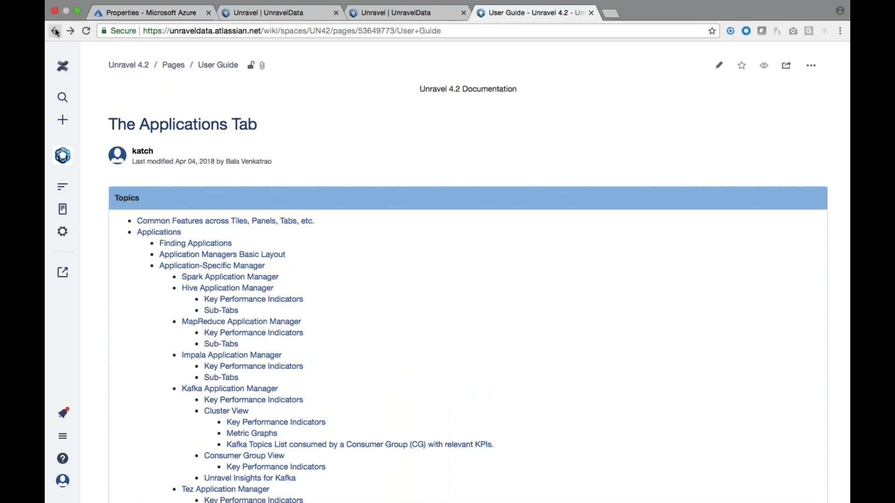